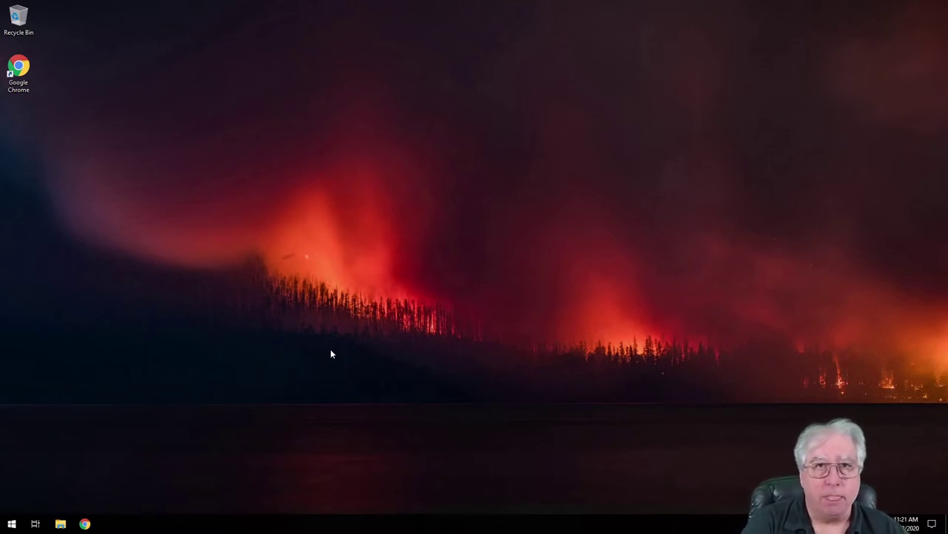
{"action": "left_click", "coordinate": [84, 523]}
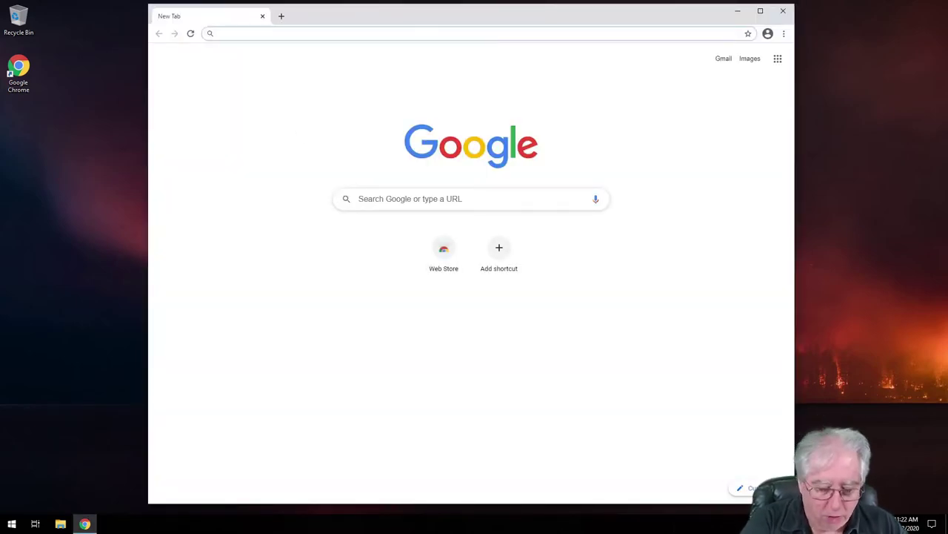
{"action": "type", "text": "log4"}
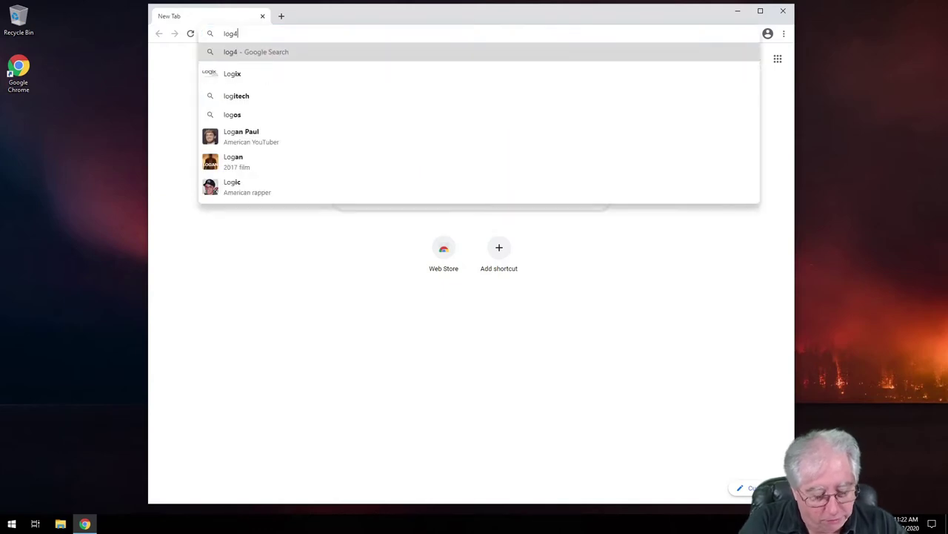
{"action": "type", "text": "om"}
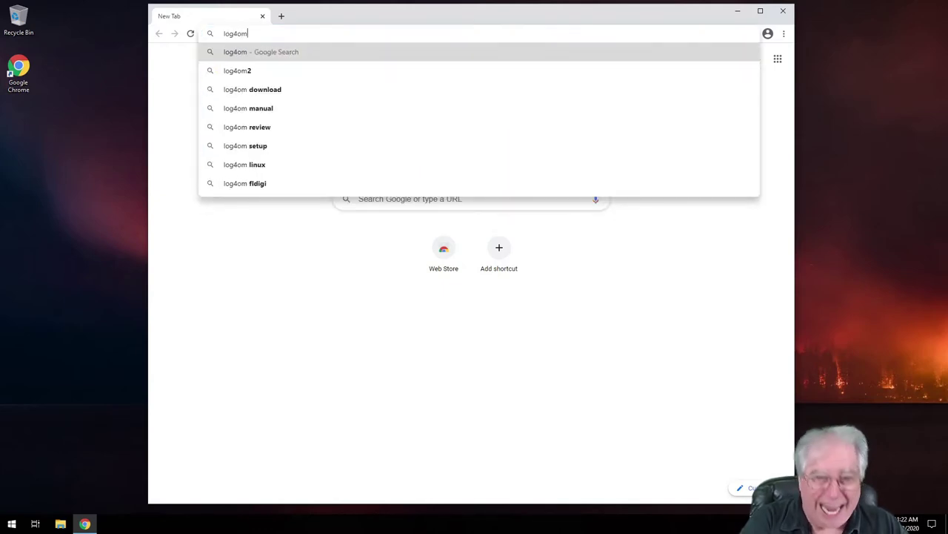
{"action": "key", "text": "Return"}
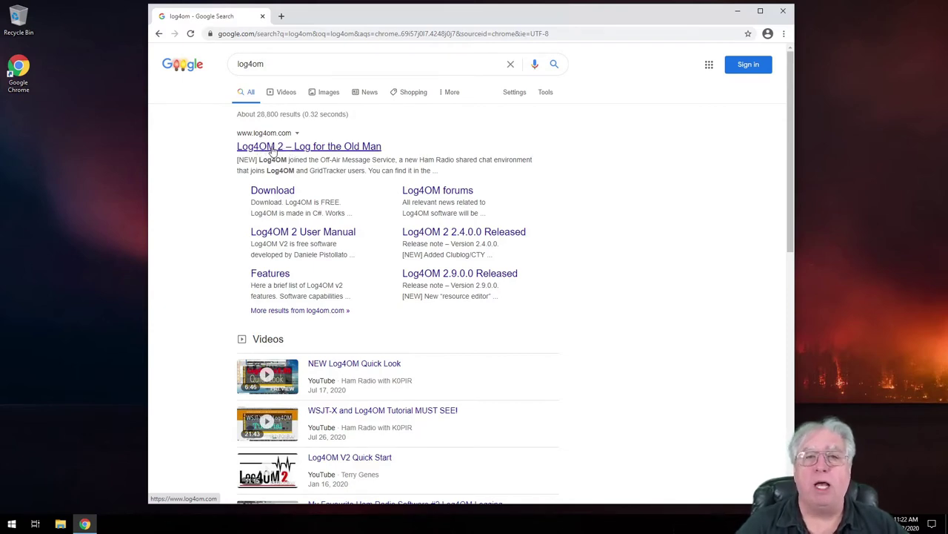
{"action": "left_click", "coordinate": [273, 151]}
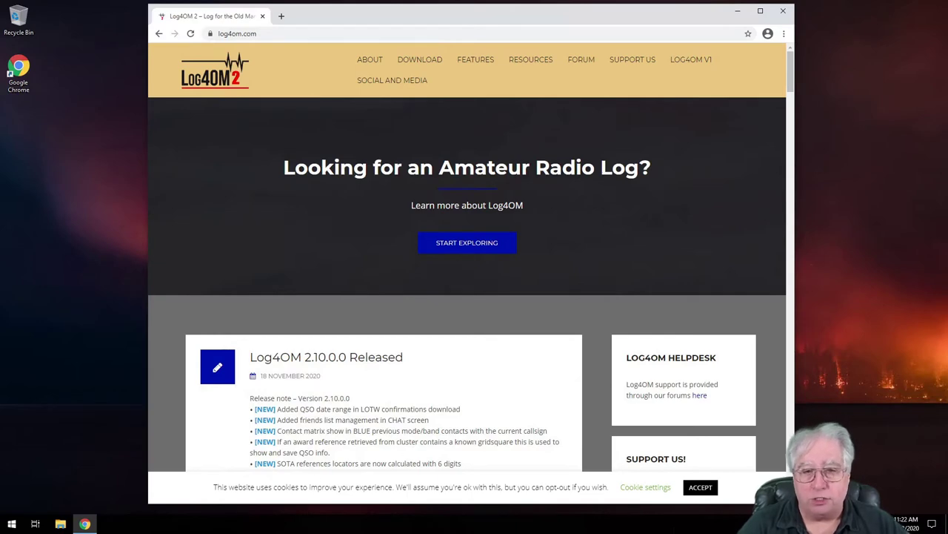
{"action": "scroll", "coordinate": [467, 259], "scroll_direction": "down", "scroll_amount": 5}
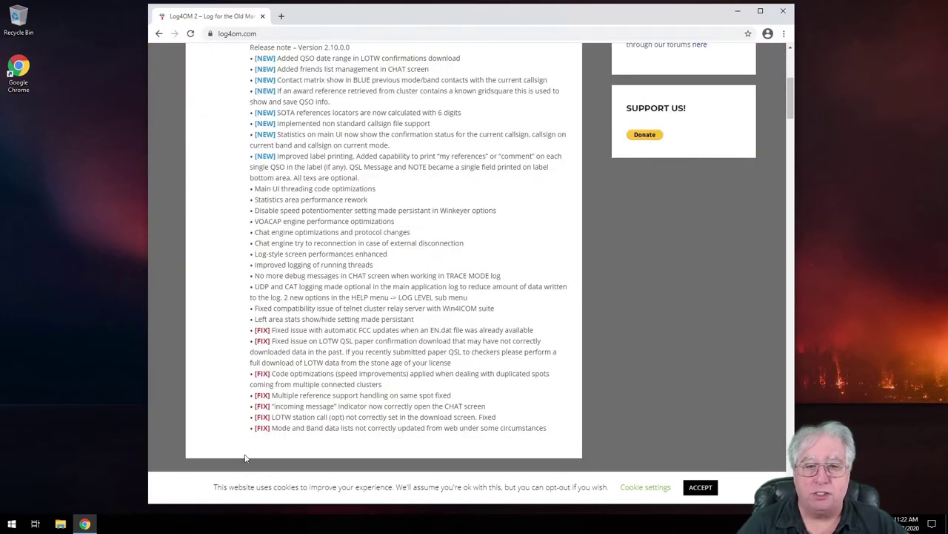
{"action": "scroll", "coordinate": [317, 398], "scroll_direction": "up", "scroll_amount": 5}
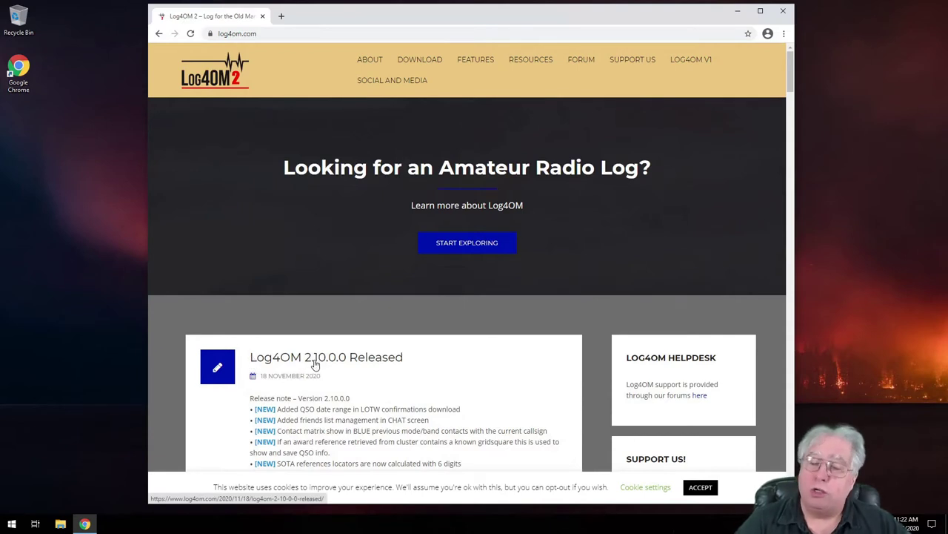
{"action": "left_click", "coordinate": [419, 61]}
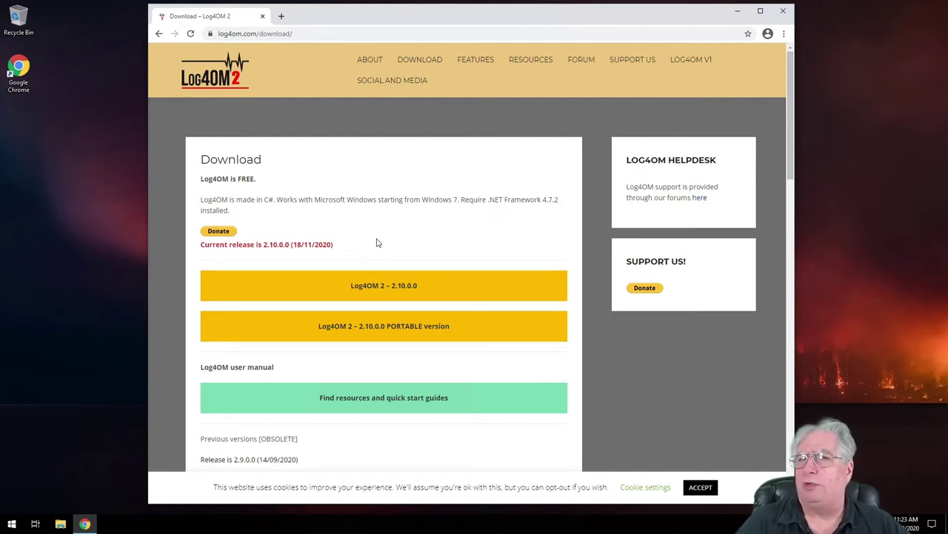
Download the Log4OM 2 – 2.10.0.0 zip and accept the site's cookie notice
{"action": "left_click", "coordinate": [383, 286]}
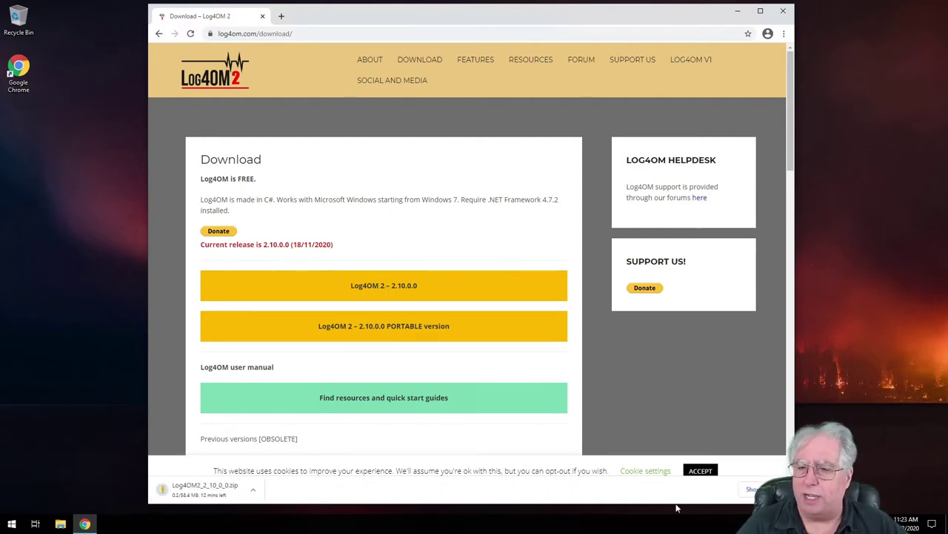
{"action": "left_click", "coordinate": [701, 470]}
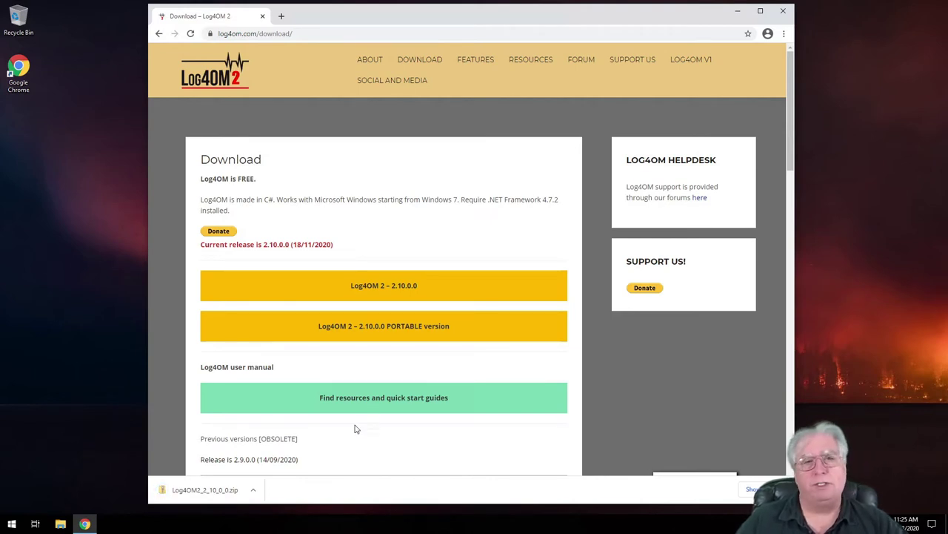
Open Log4OM2_2_10_0_0.zip, close Chrome, and copy the installer out onto the desktop
{"action": "left_click", "coordinate": [188, 492]}
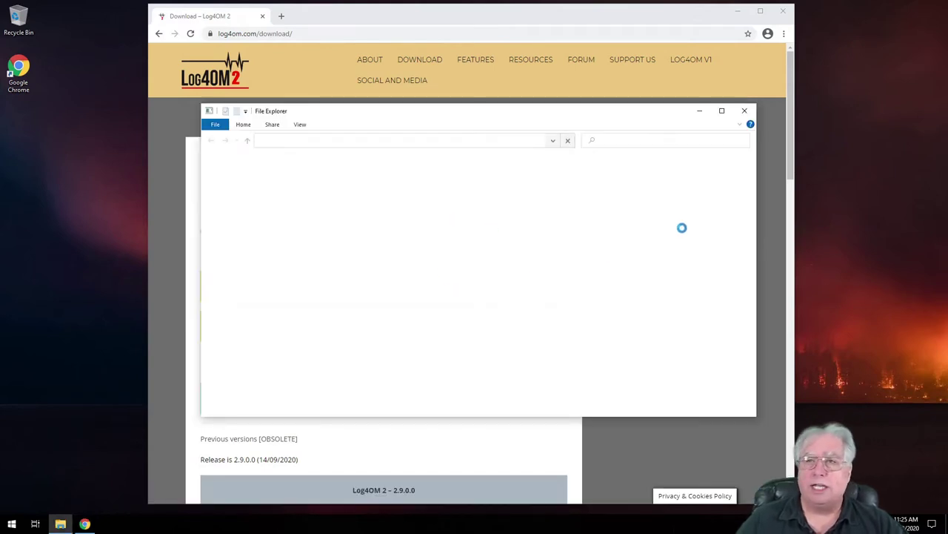
{"action": "left_click", "coordinate": [783, 11]}
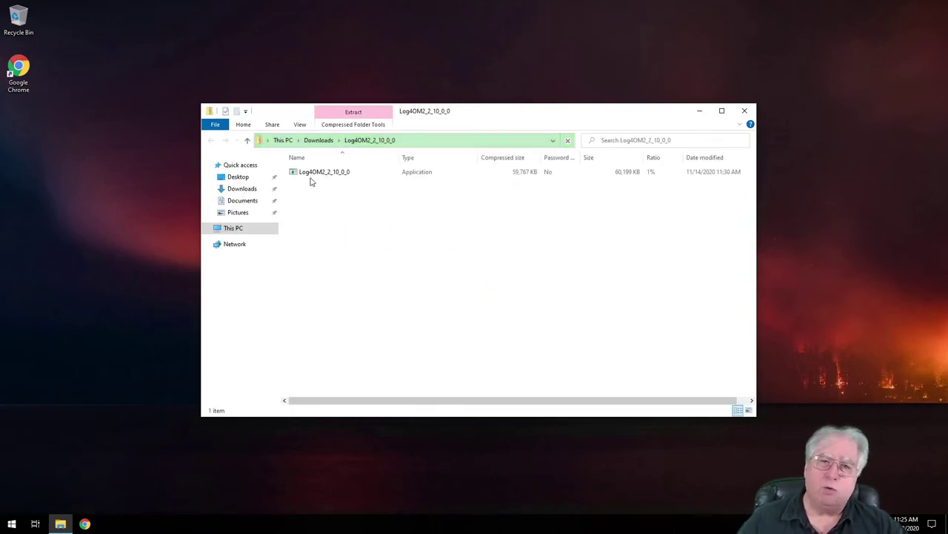
{"action": "left_click", "coordinate": [313, 175]}
{"action": "left_click_drag", "start_coordinate": [318, 172], "coordinate": [62, 189]}
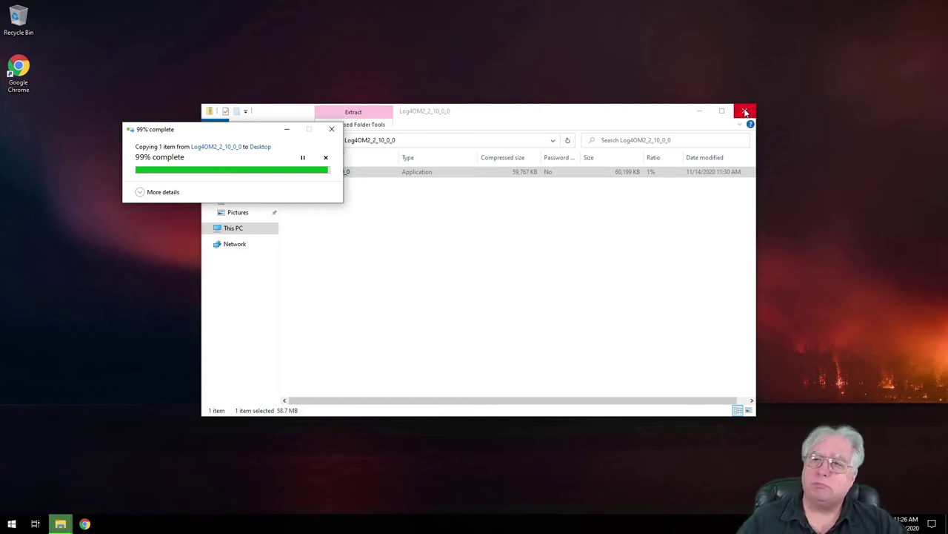
Close the zip window, reposition the installer icon on the desktop, and launch it
{"action": "left_click", "coordinate": [746, 111]}
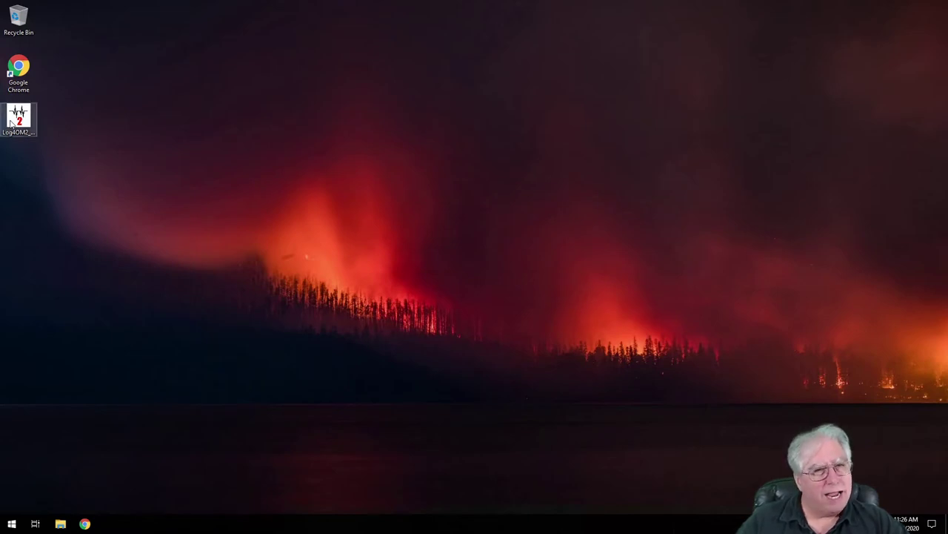
{"action": "left_click_drag", "start_coordinate": [11, 124], "coordinate": [229, 142]}
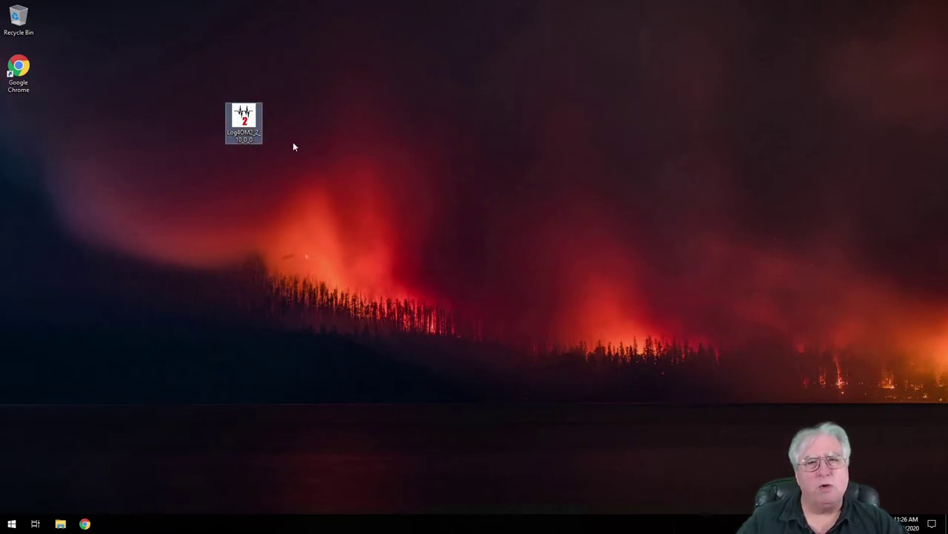
{"action": "double_click", "coordinate": [246, 120]}
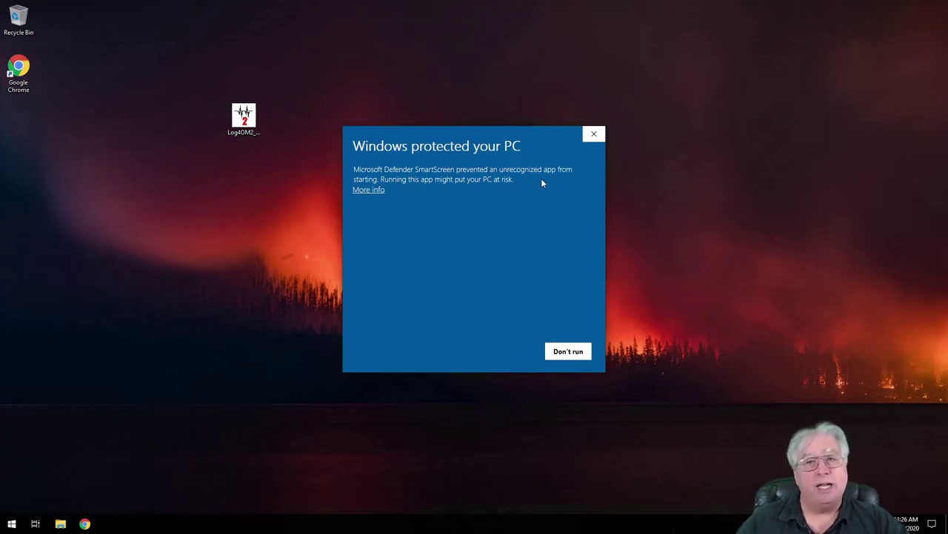
Let the unrecognized installer run past SmartScreen and approve the User Account Control prompt
{"action": "left_click", "coordinate": [363, 191]}
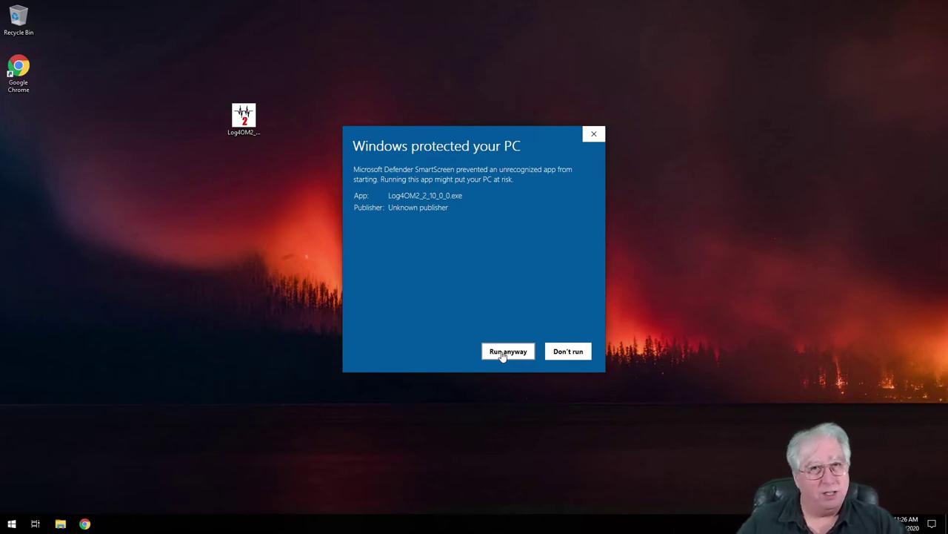
{"action": "left_click", "coordinate": [503, 355]}
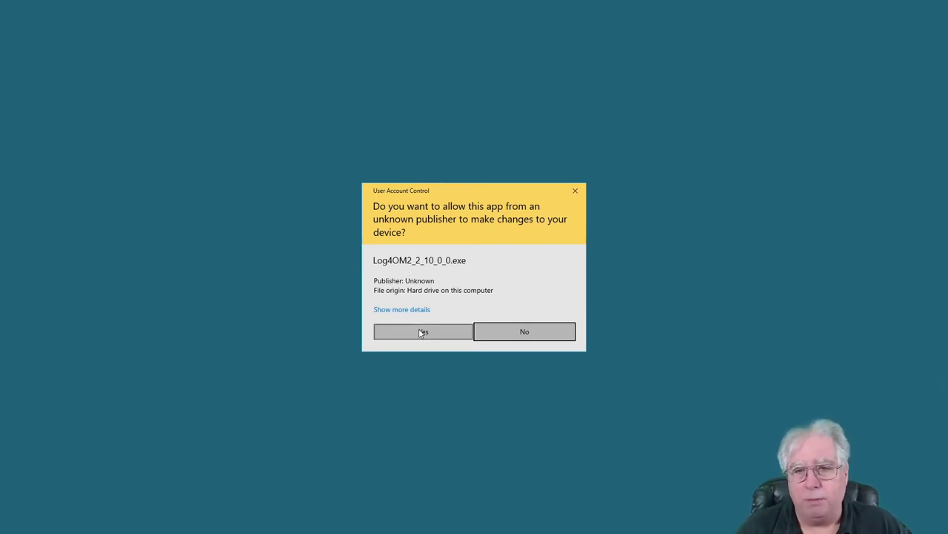
{"action": "left_click", "coordinate": [420, 333]}
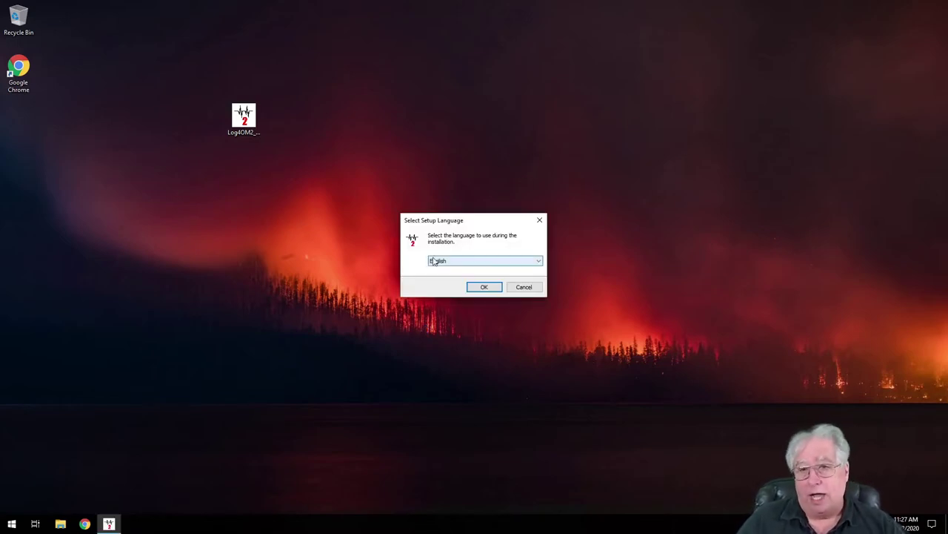
Choose English for setup, accept the licence agreement, and keep the default install folder
{"action": "left_click", "coordinate": [485, 286]}
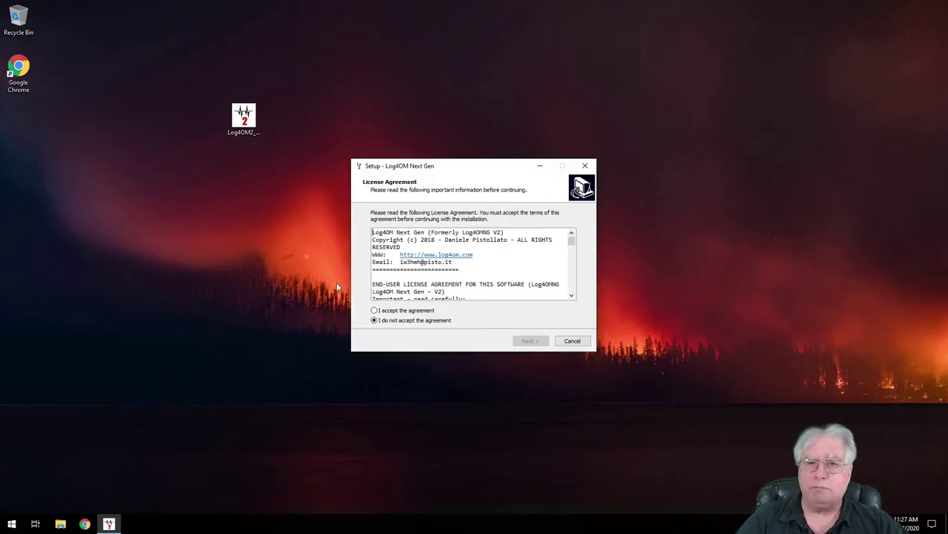
{"action": "left_click", "coordinate": [390, 312]}
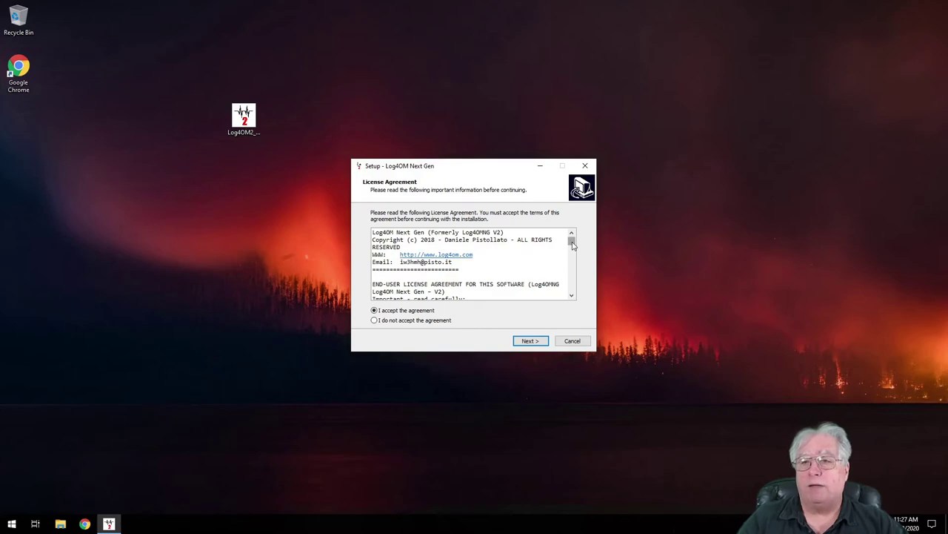
{"action": "mouse_move", "coordinate": [572, 245]}
{"action": "left_mouse_down"}
{"action": "mouse_move", "coordinate": [572, 295]}
{"action": "mouse_move", "coordinate": [574, 227]}
{"action": "left_mouse_up"}
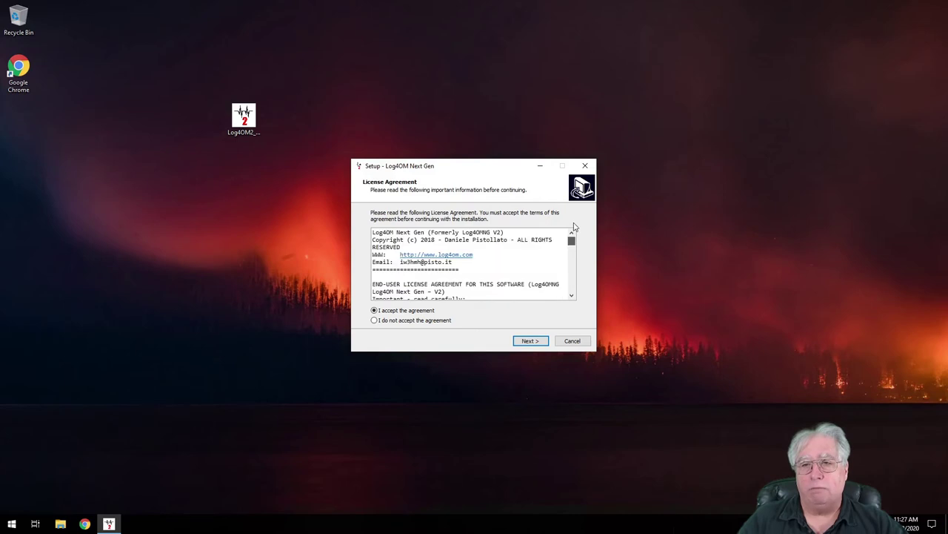
{"action": "left_click", "coordinate": [538, 342]}
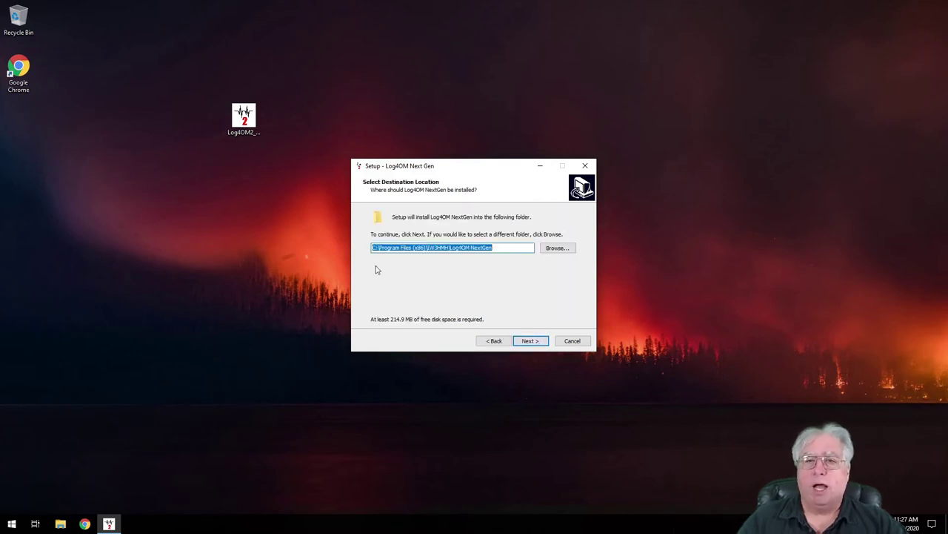
{"action": "left_click", "coordinate": [530, 342]}
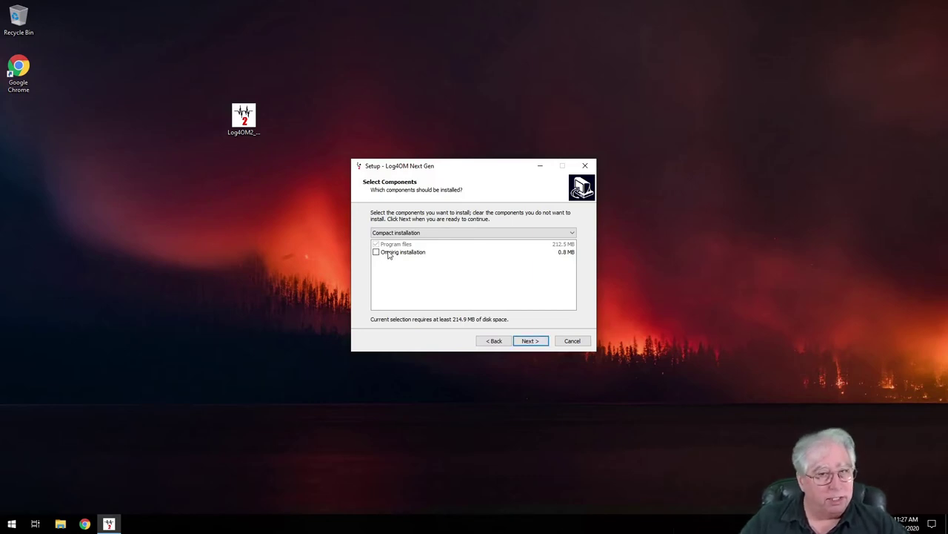
Add the Omnirig component, keep the default Start Menu folder, and skip the desktop shortcut
{"action": "left_click", "coordinate": [388, 254]}
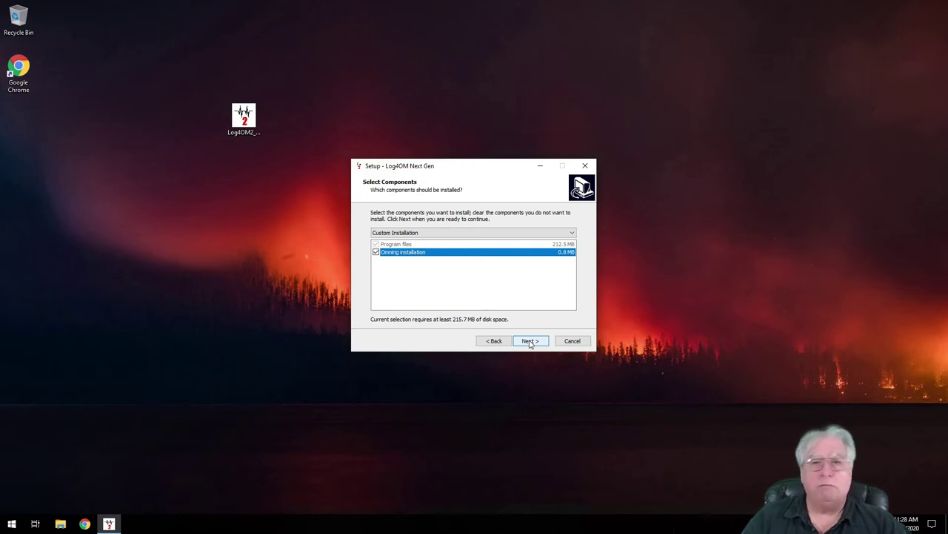
{"action": "left_click", "coordinate": [529, 341]}
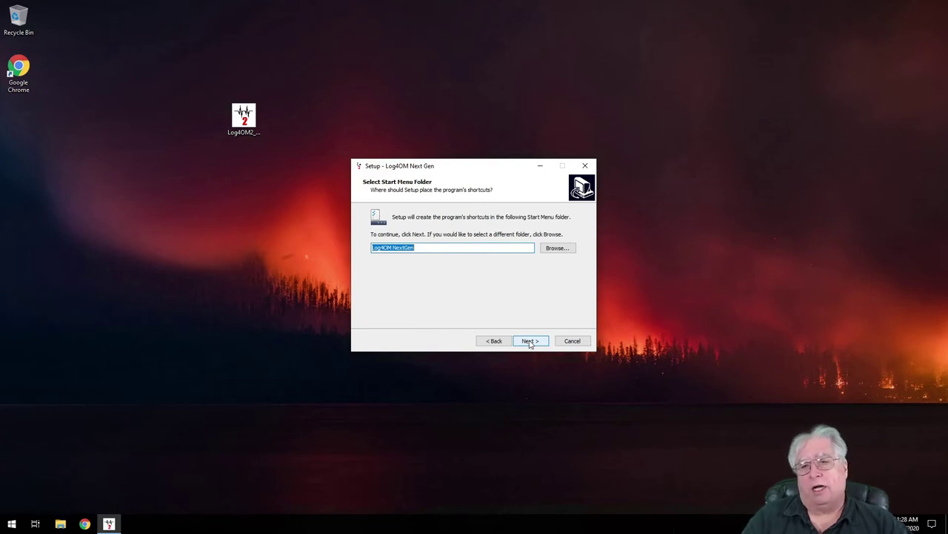
{"action": "left_click", "coordinate": [530, 340]}
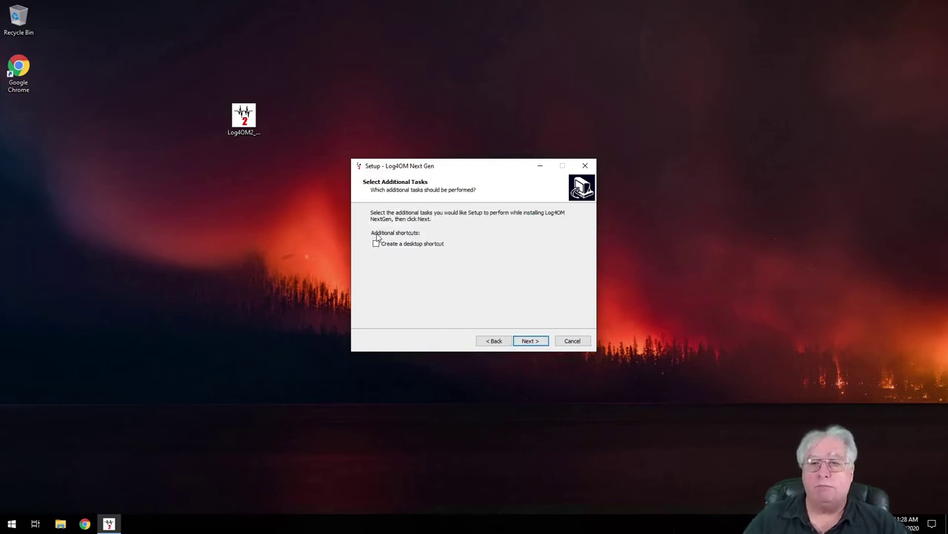
{"action": "left_click", "coordinate": [530, 341]}
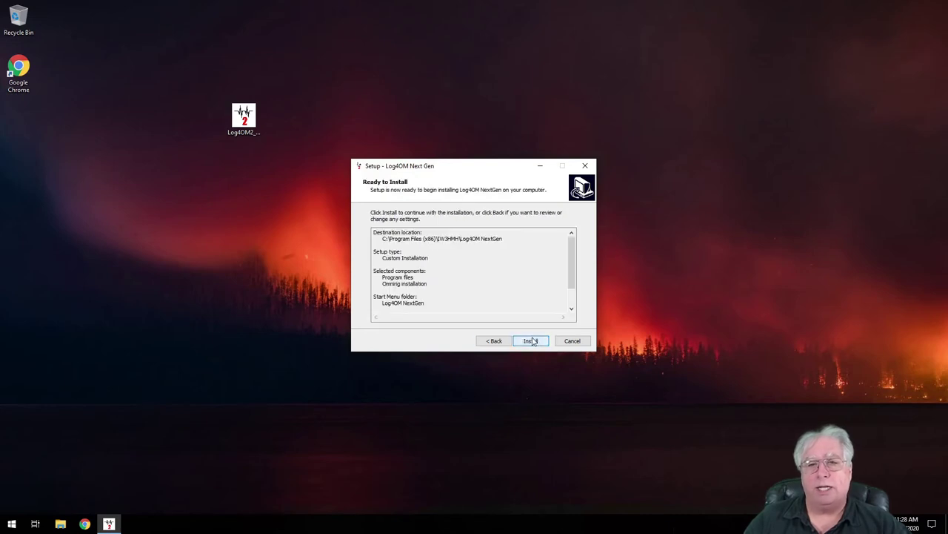
Start the installation and let it run until the 2.10.0.0 release notes appear
{"action": "left_click", "coordinate": [529, 341]}
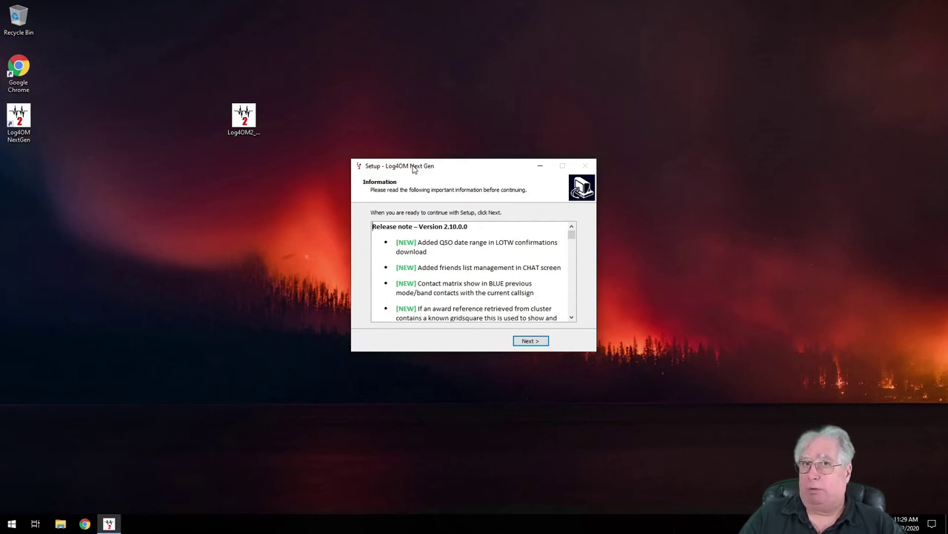
Finish setup with Run OmniRigSetup.exe unchecked and Launch Log4OM NextGen left checked
{"action": "left_click", "coordinate": [529, 341]}
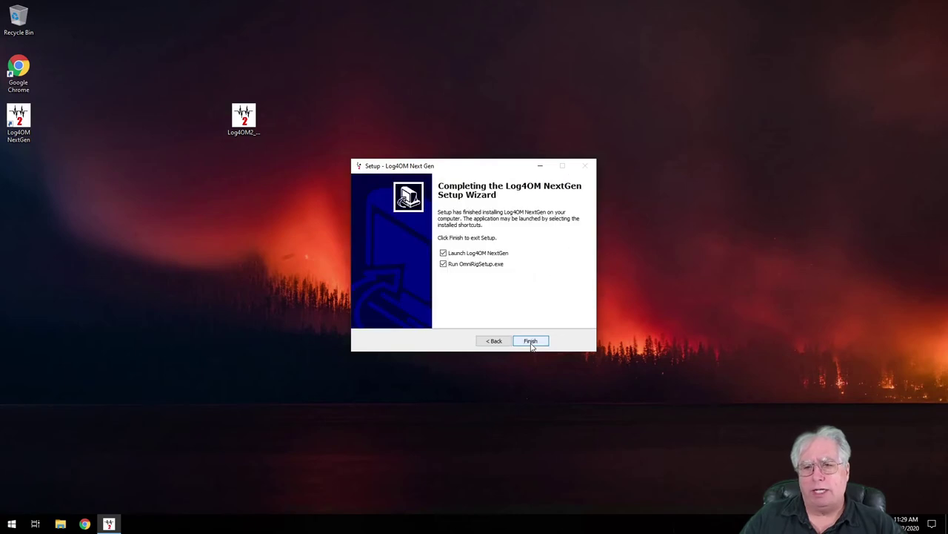
{"action": "left_click", "coordinate": [443, 263]}
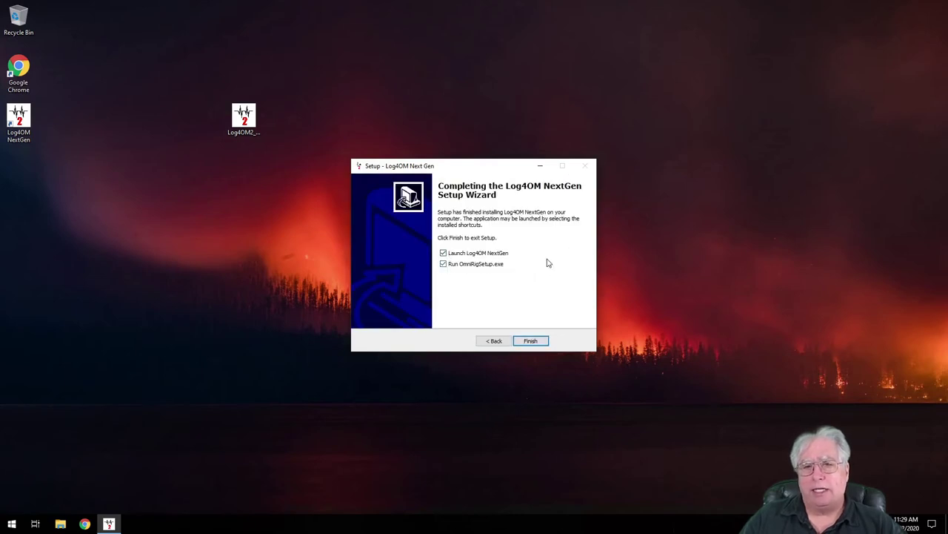
{"action": "left_click", "coordinate": [443, 264]}
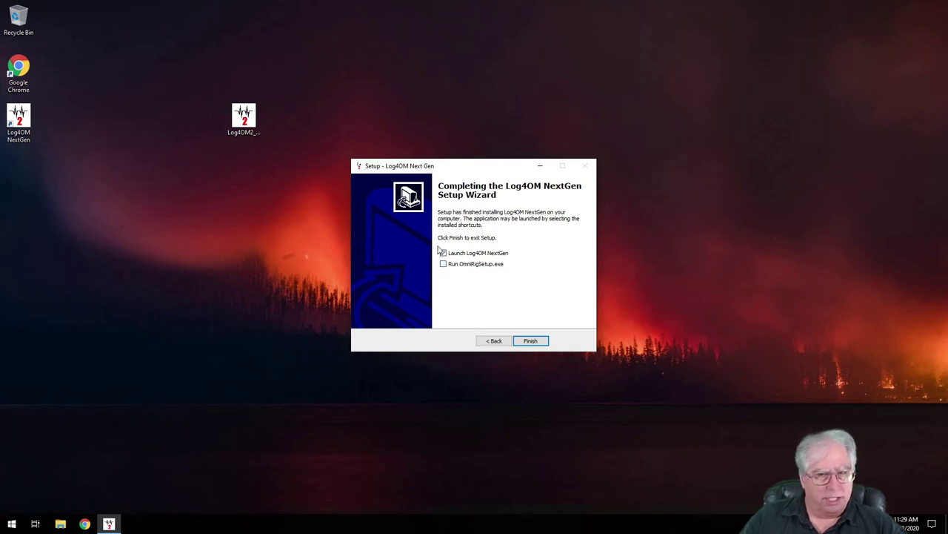
{"action": "left_click", "coordinate": [531, 341]}
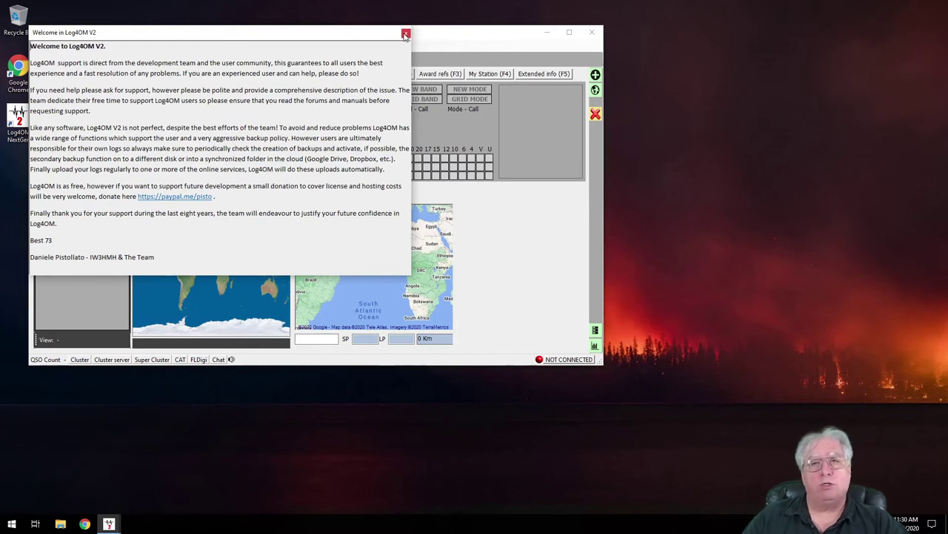
Dismiss the welcome message and enter the operator's callsign in the Station Callsign field
{"action": "left_click", "coordinate": [405, 34]}
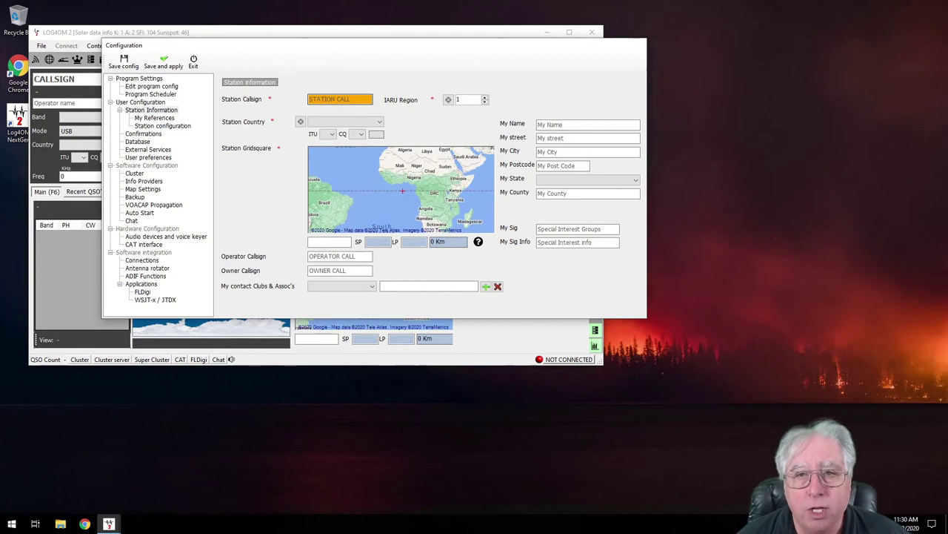
{"action": "left_click", "coordinate": [326, 99]}
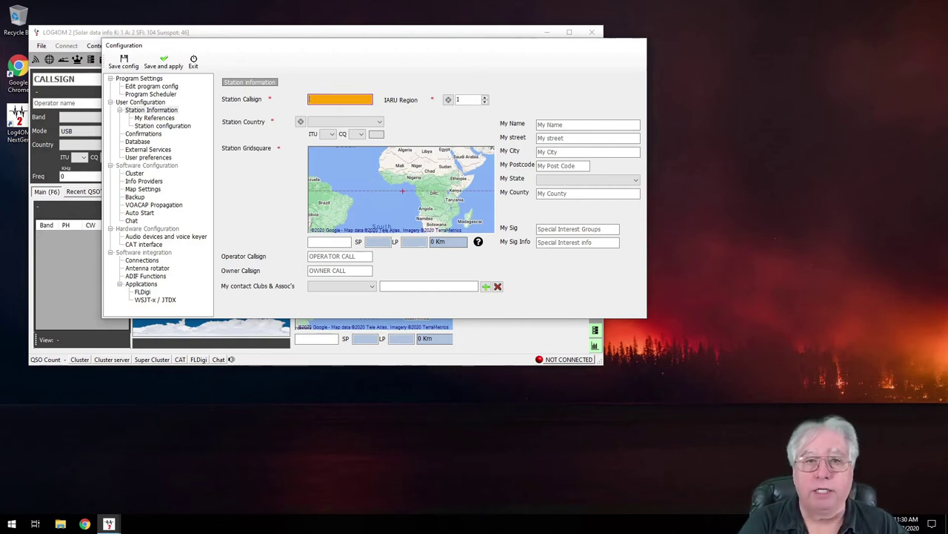
{"action": "type", "text": "AG6AG"}
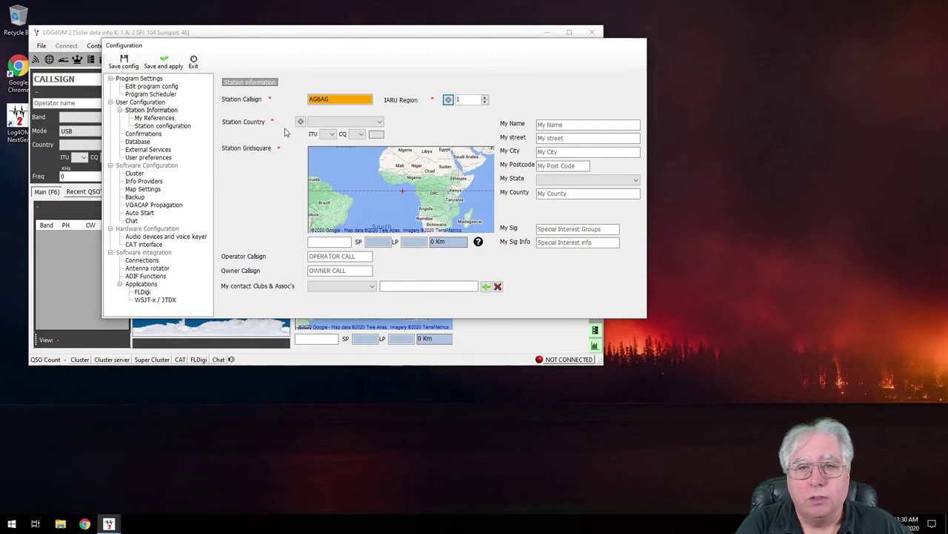
Choose United States from the Station Country list and change the CQ zone from 5 to 3
{"action": "left_click", "coordinate": [371, 119]}
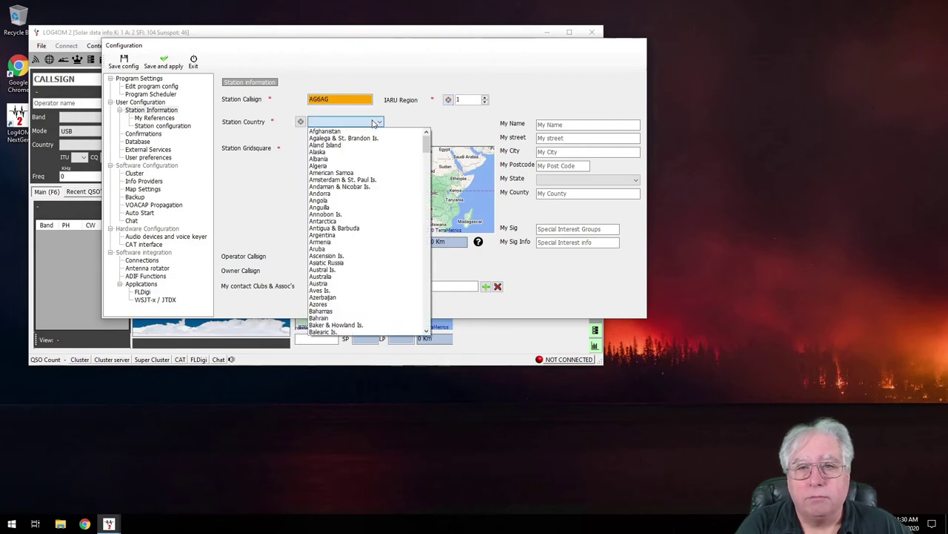
{"action": "left_click_drag", "start_coordinate": [427, 144], "coordinate": [415, 311]}
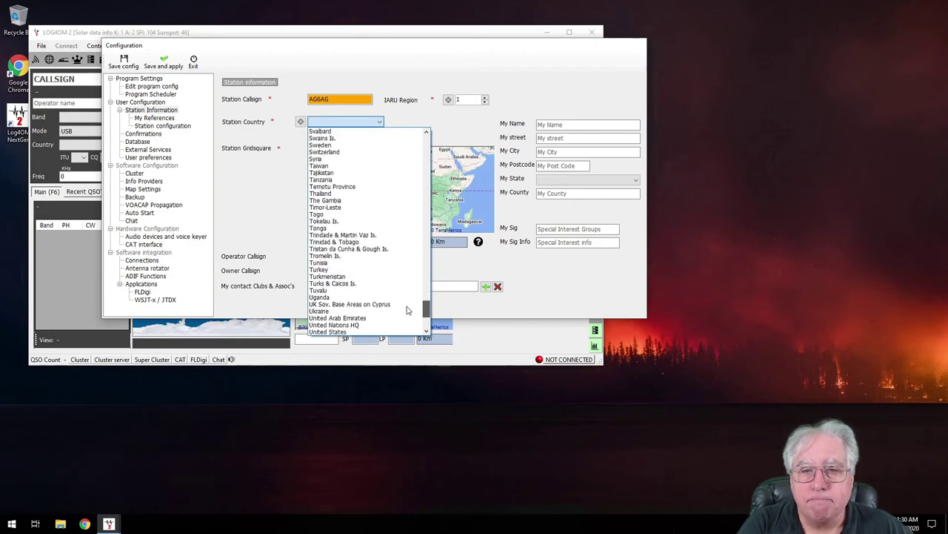
{"action": "left_click", "coordinate": [326, 332]}
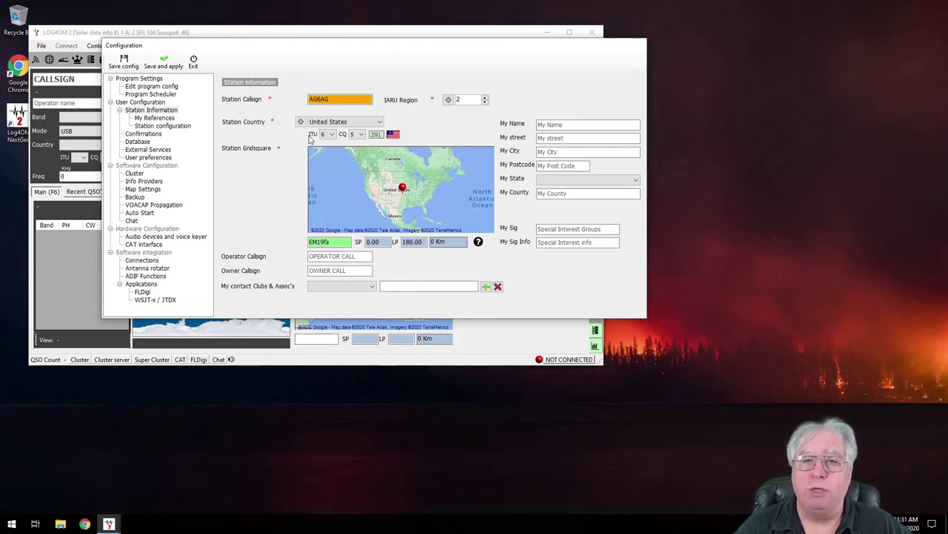
{"action": "left_click", "coordinate": [362, 134]}
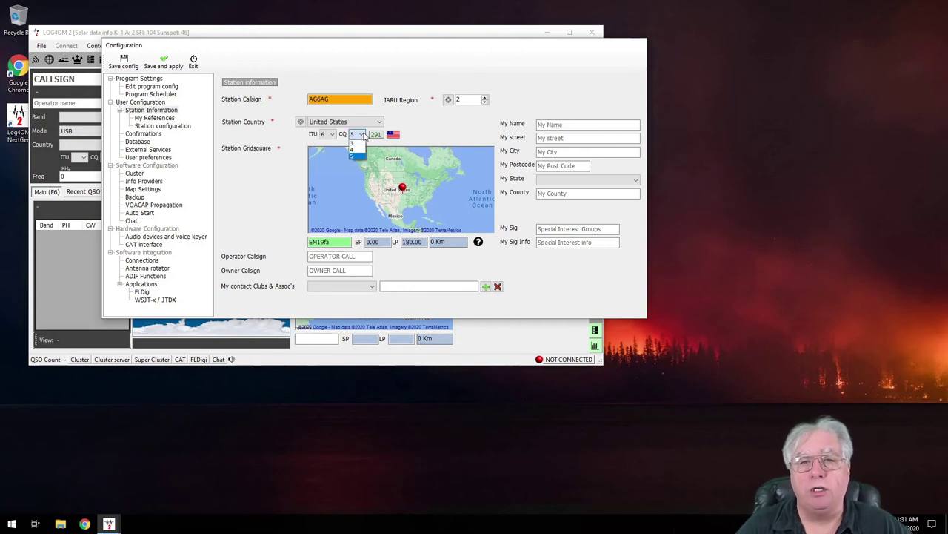
{"action": "left_click", "coordinate": [354, 143]}
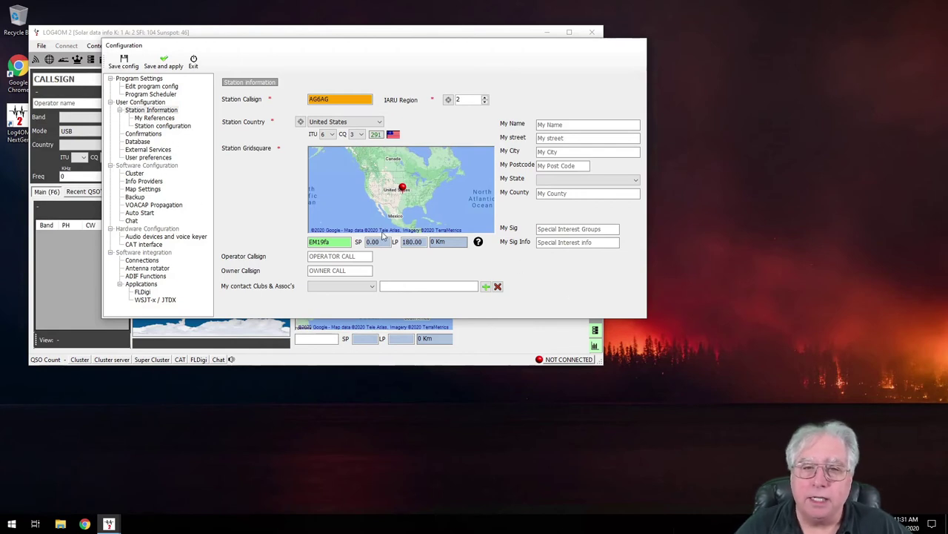
Change the station gridsquare to DM04ne
{"action": "double_click", "coordinate": [327, 241]}
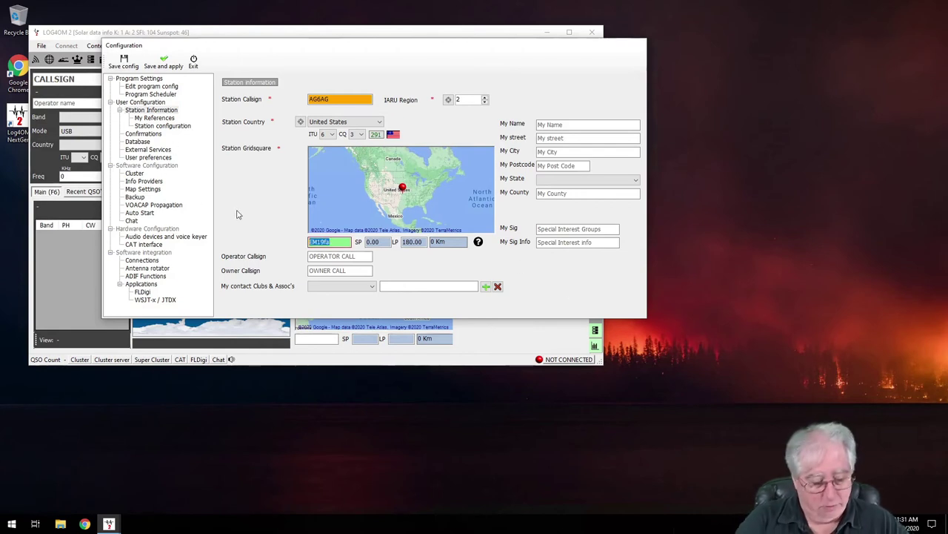
{"action": "type", "text": "DM0"}
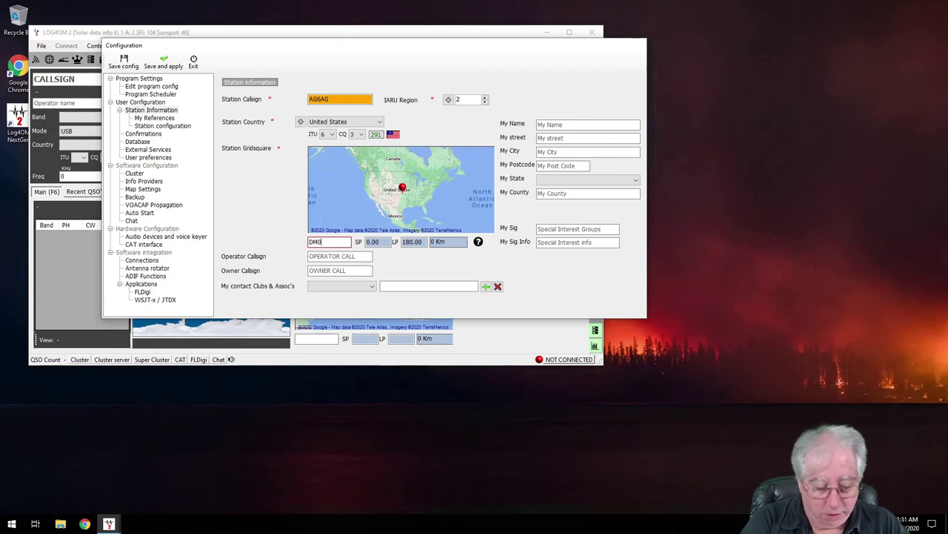
{"action": "type", "text": "4"}
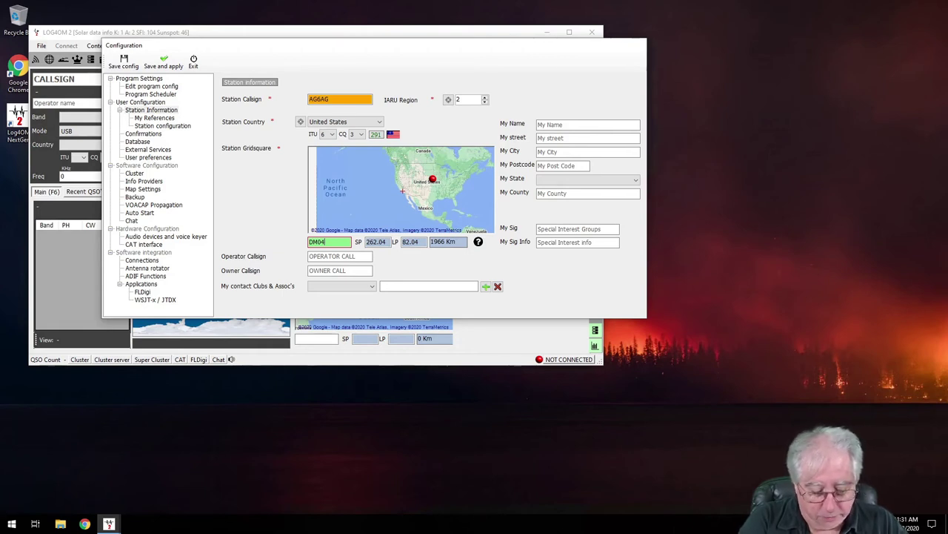
{"action": "type", "text": "n"}
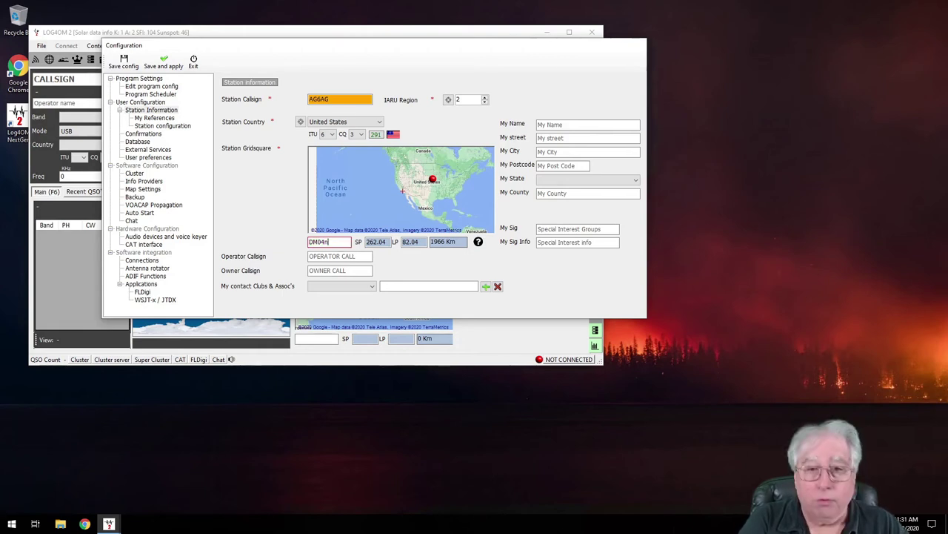
{"action": "type", "text": "e"}
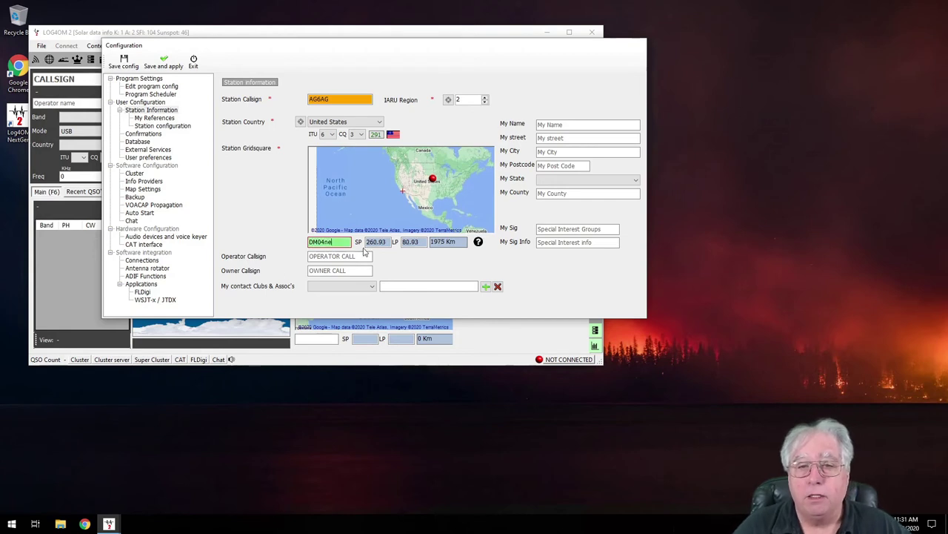
Fill the operator and owner callsign fields with the station callsign
{"action": "left_click", "coordinate": [362, 255]}
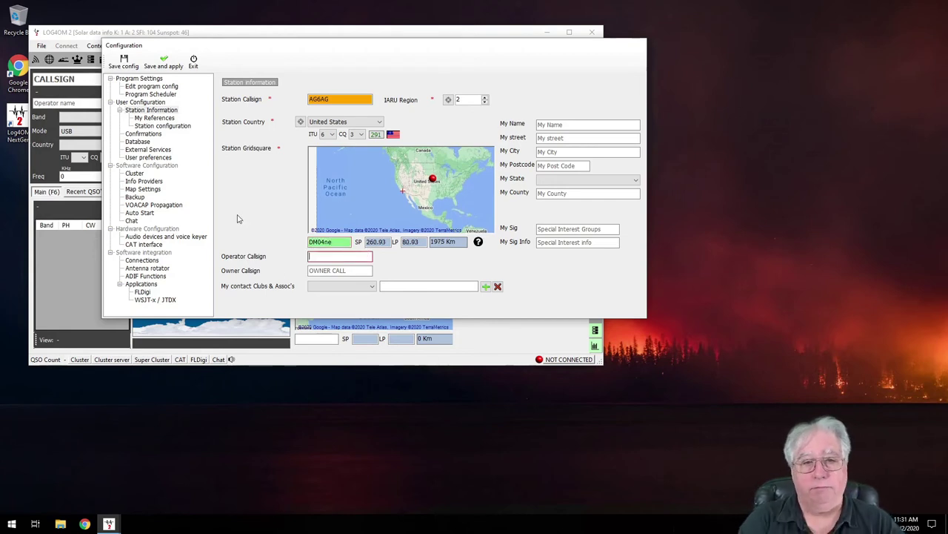
{"action": "type", "text": "AG6AG"}
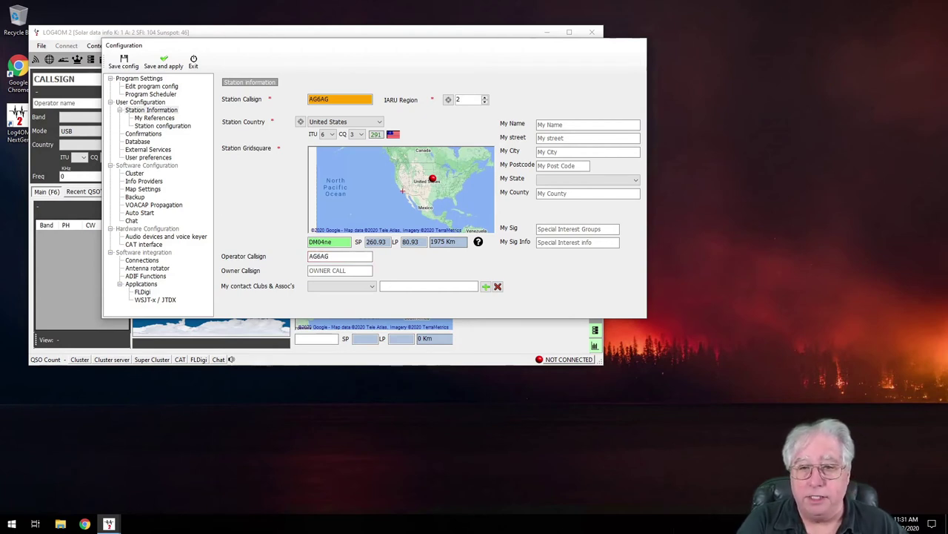
{"action": "left_click", "coordinate": [338, 270]}
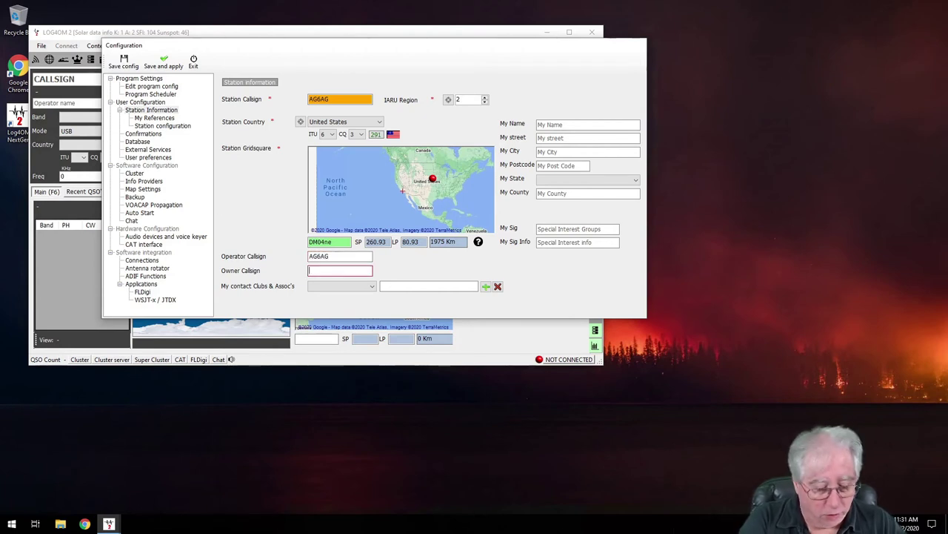
{"action": "type", "text": "AG6AG"}
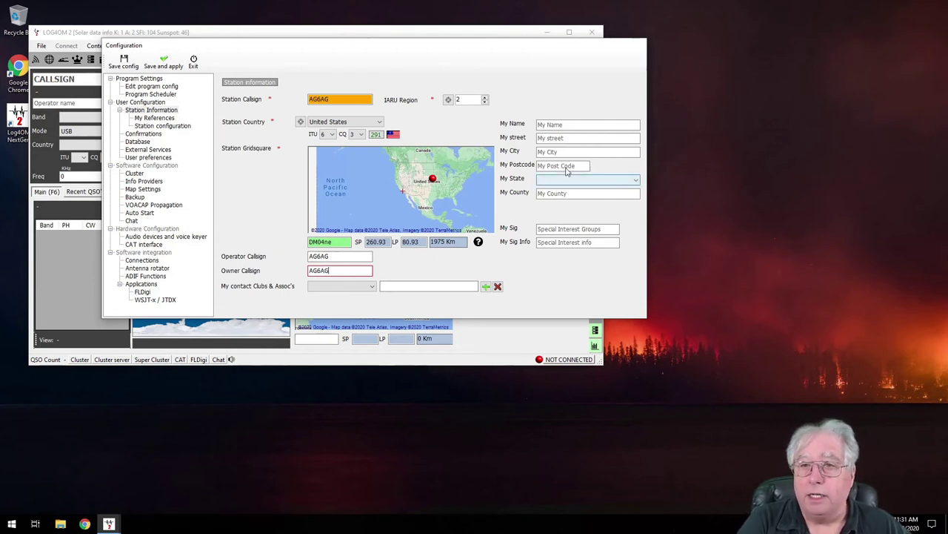
{"action": "left_click", "coordinate": [571, 125]}
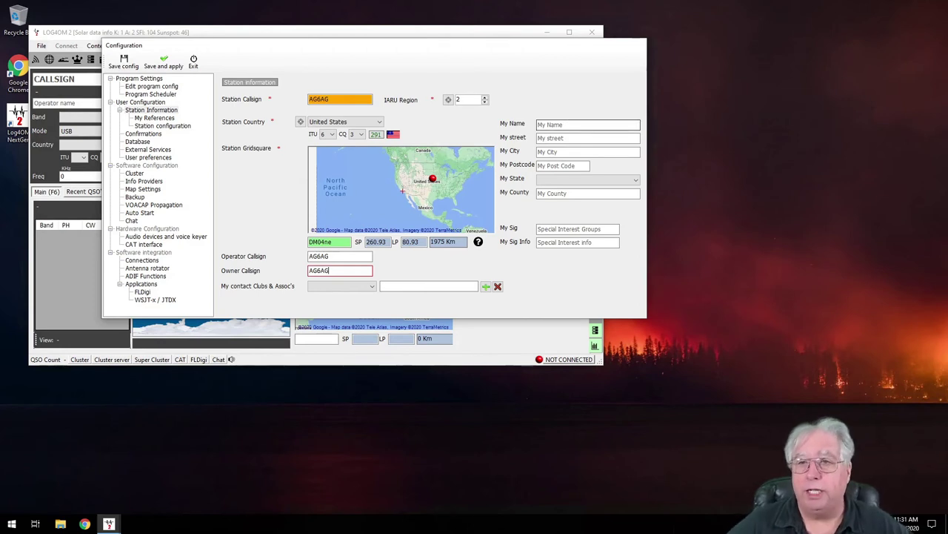
Enter the operator's name, street address and city in Station Information
{"action": "left_click", "coordinate": [572, 124]}
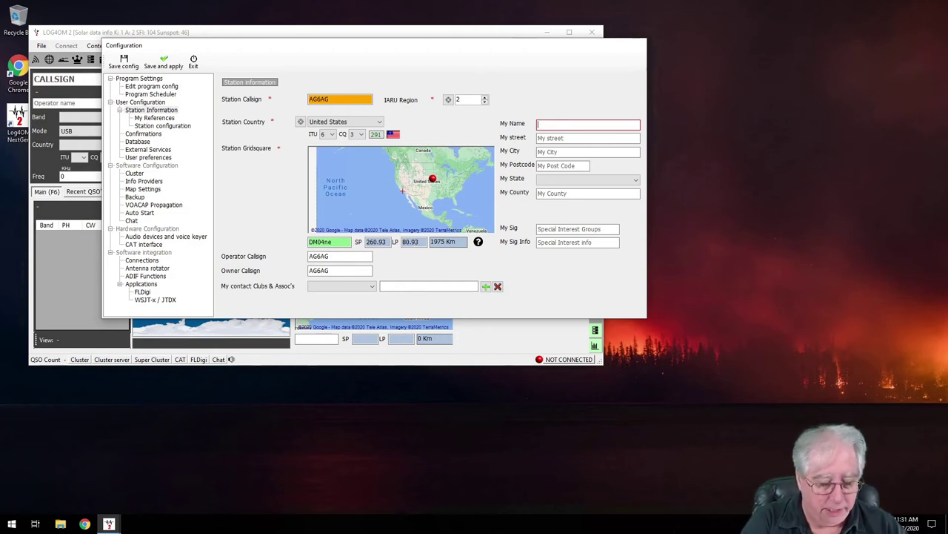
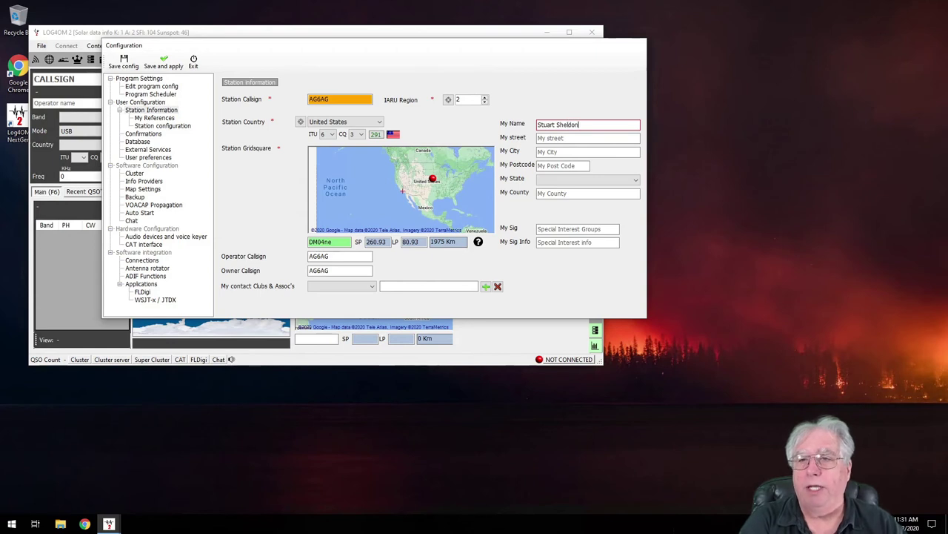
{"action": "left_click", "coordinate": [588, 137]}
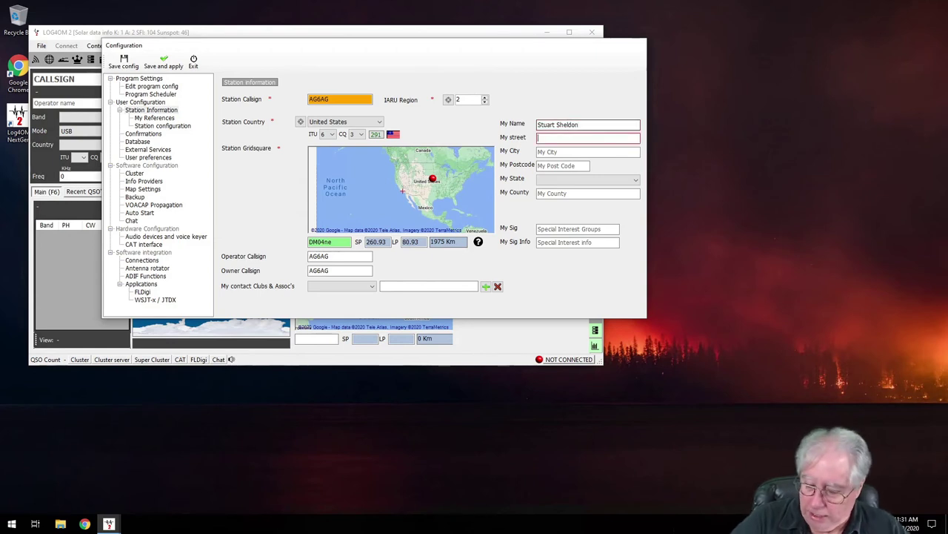
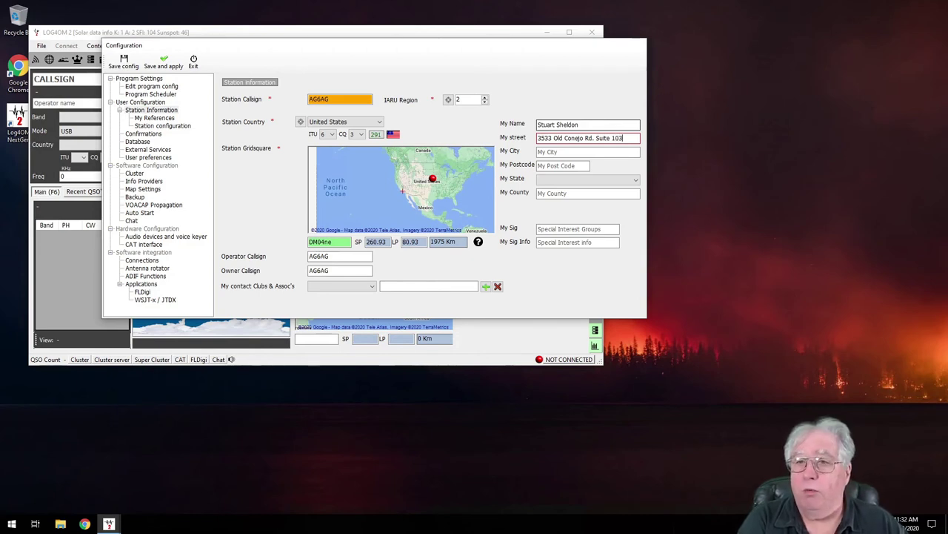
{"action": "left_click", "coordinate": [588, 151]}
{"action": "type", "text": "Newbury Park, CA"}
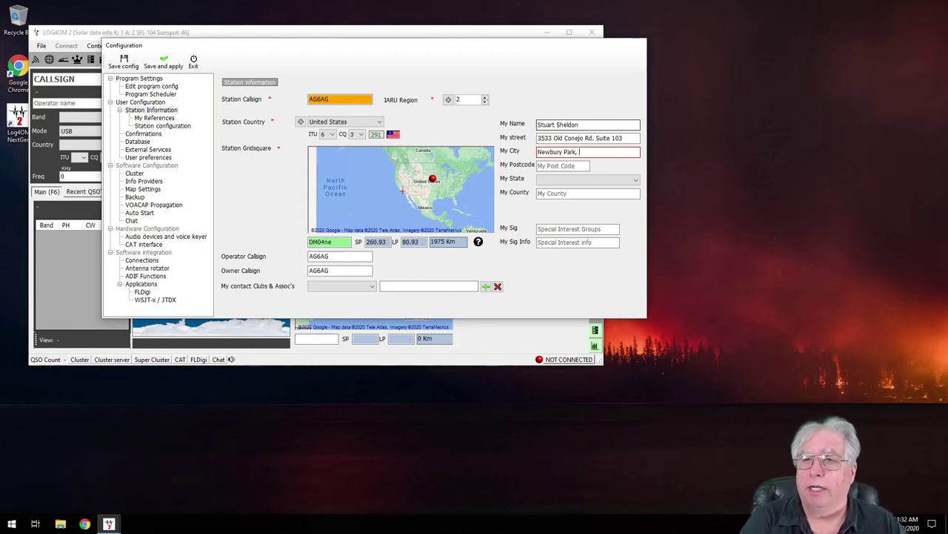
Enter the postcode, pick the state, enter the county, and save the configuration
{"action": "key", "text": "Tab"}
{"action": "type", "text": "91320"}
{"action": "left_click", "coordinate": [556, 180]}
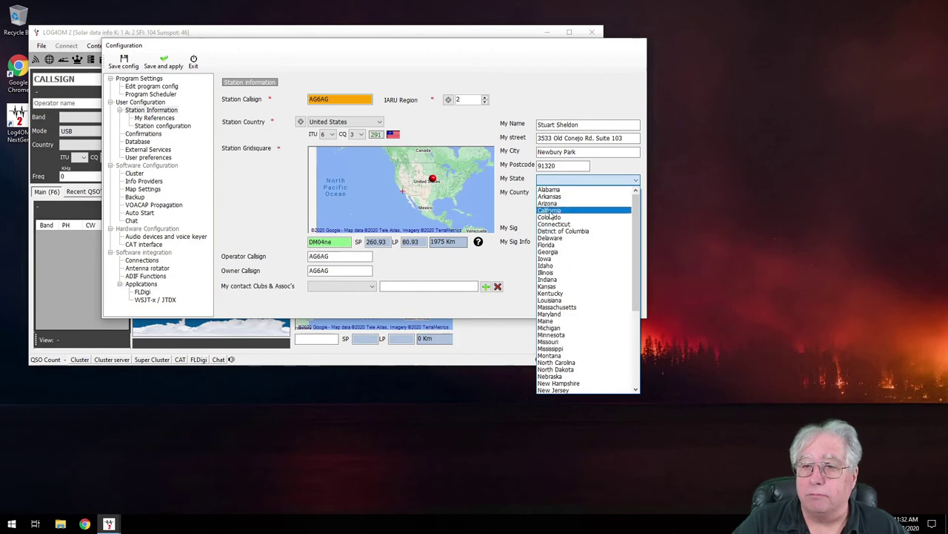
{"action": "left_click", "coordinate": [549, 211]}
{"action": "left_click", "coordinate": [564, 194]}
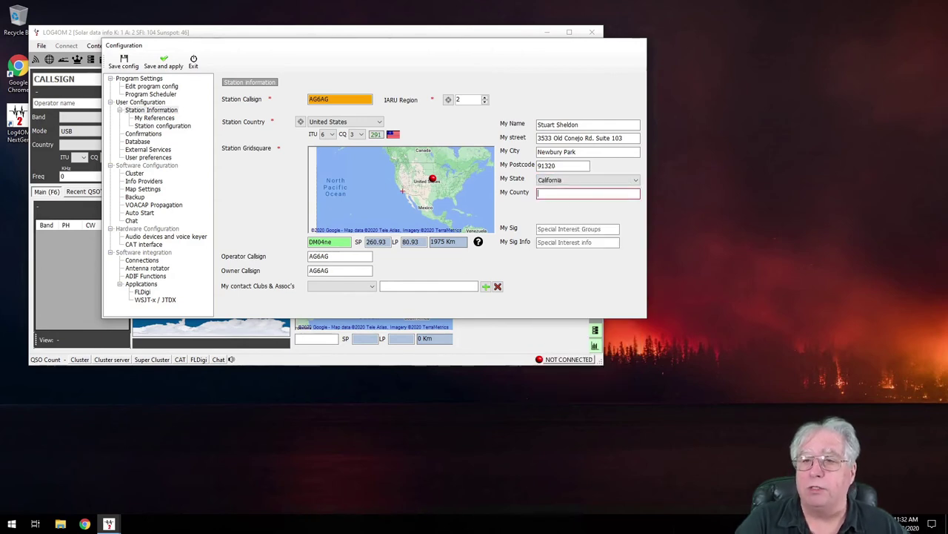
{"action": "type", "text": "Ventura"}
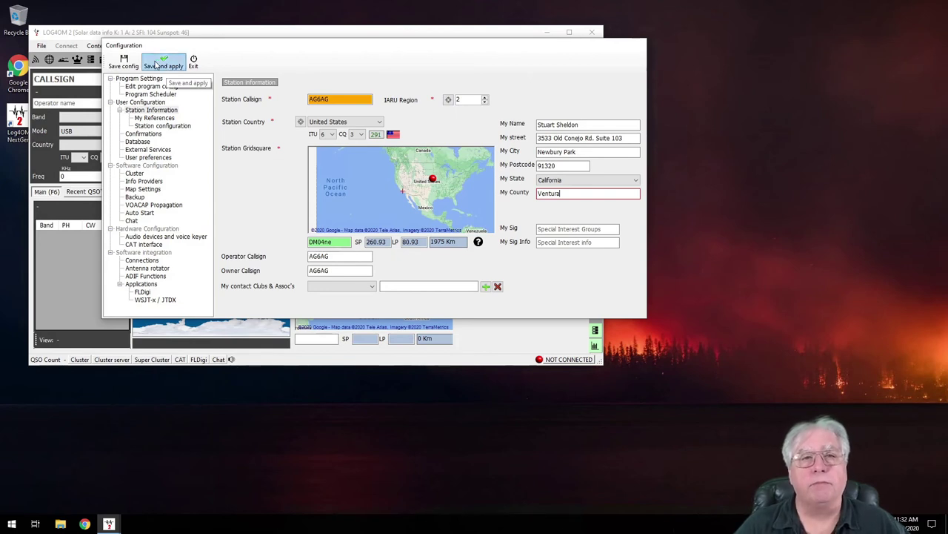
{"action": "left_click", "coordinate": [123, 65]}
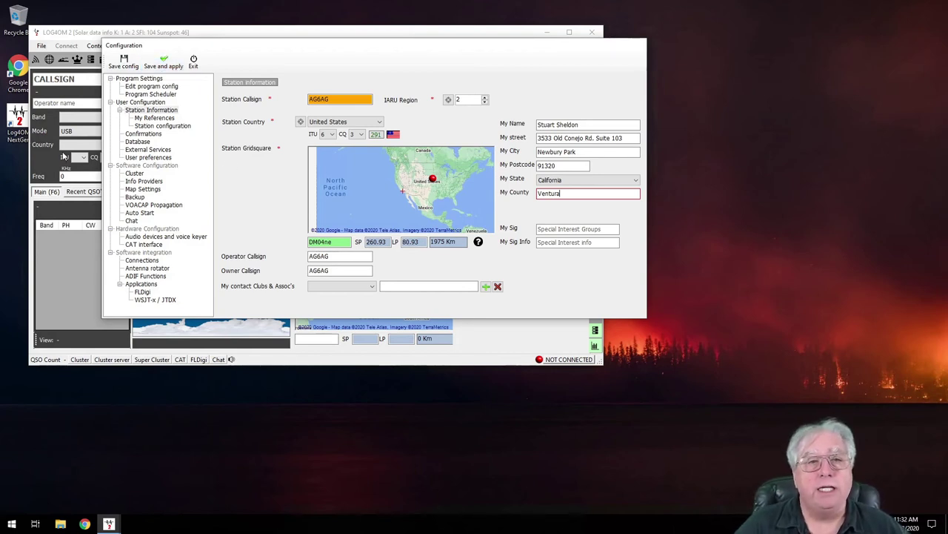
From Database settings, start a new log and create a Log4OM2 folder in Documents
{"action": "left_click", "coordinate": [137, 142]}
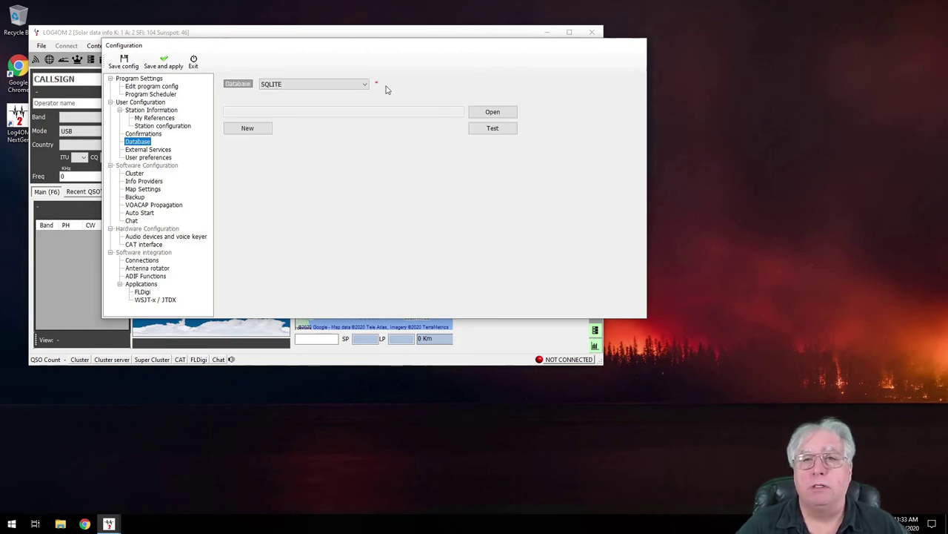
{"action": "left_click", "coordinate": [253, 128]}
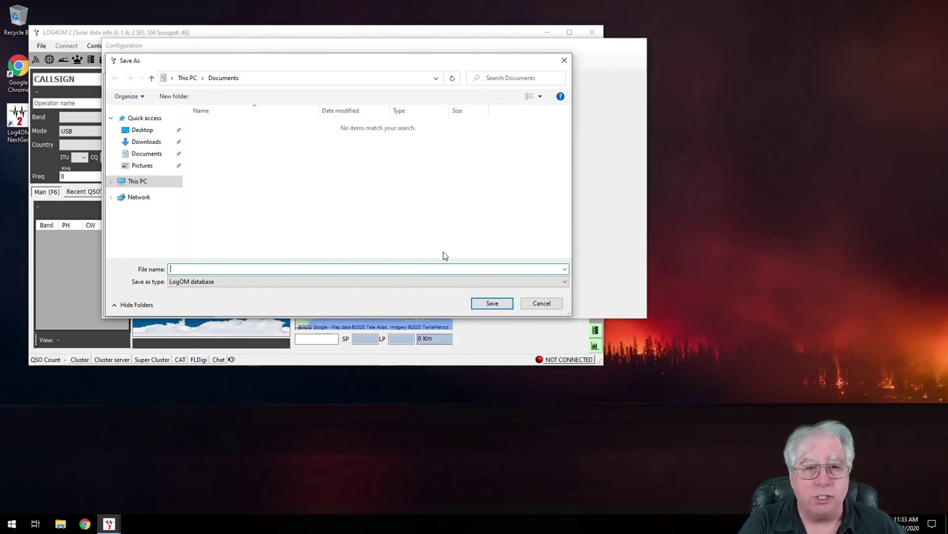
{"action": "left_click", "coordinate": [318, 170]}
{"action": "right_click", "coordinate": [319, 172]}
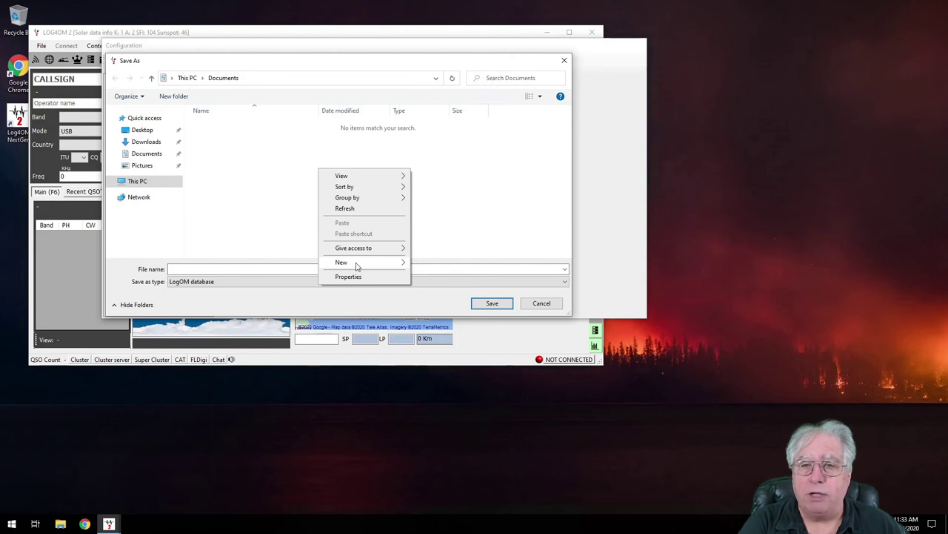
{"action": "mouse_move", "coordinate": [356, 265]}
{"action": "left_click", "coordinate": [486, 262]}
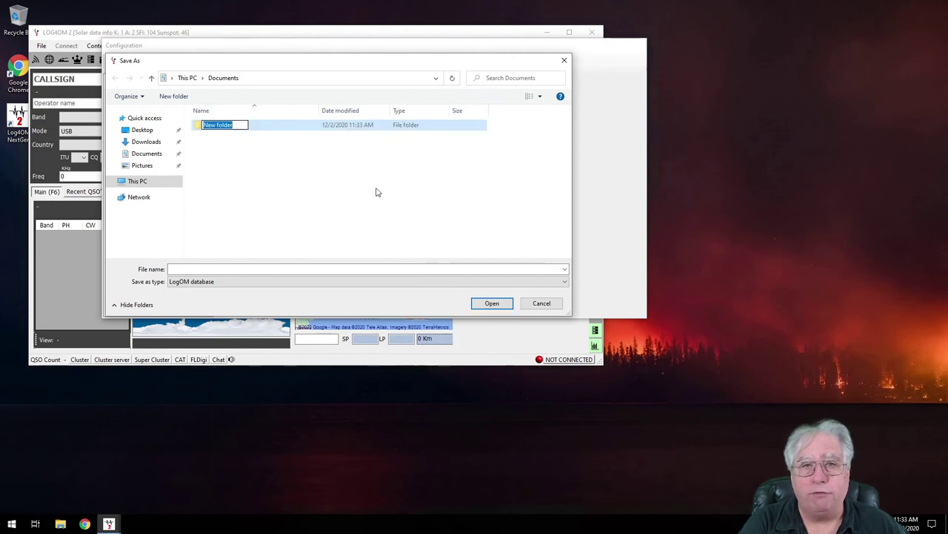
{"action": "type", "text": "Log4OM2"}
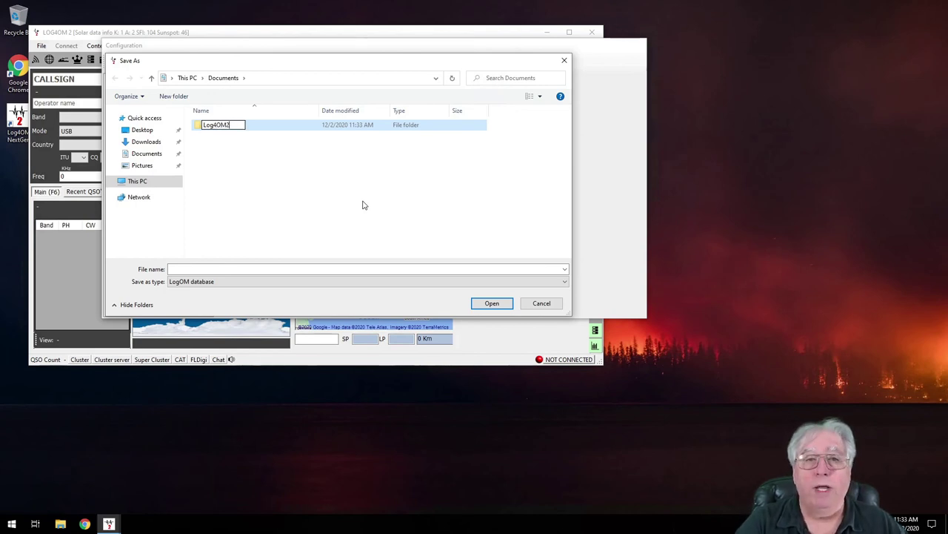
{"action": "key", "text": "Return"}
{"action": "key", "text": "Return"}
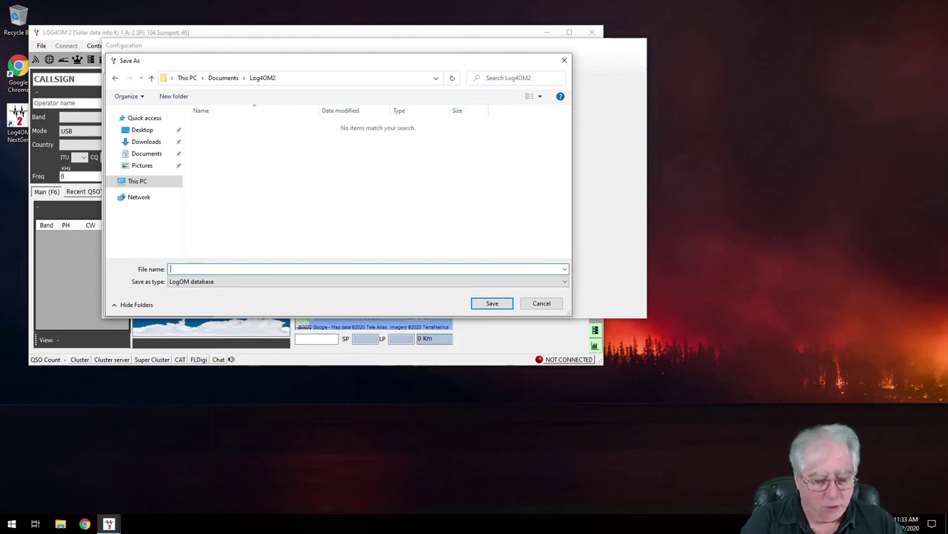
Save the new SQLite log database as Daily and acknowledge the creation message
{"action": "type", "text": "Dat"}
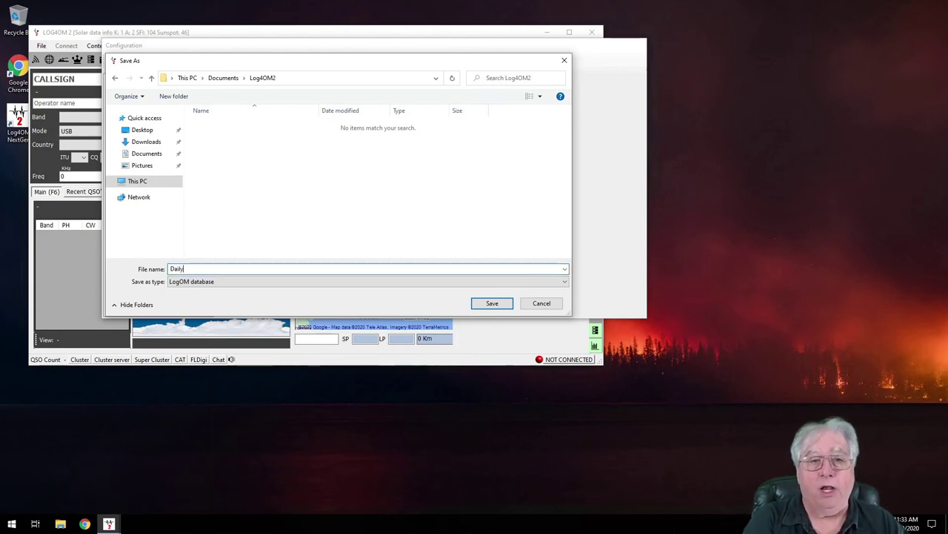
{"action": "left_click", "coordinate": [492, 304]}
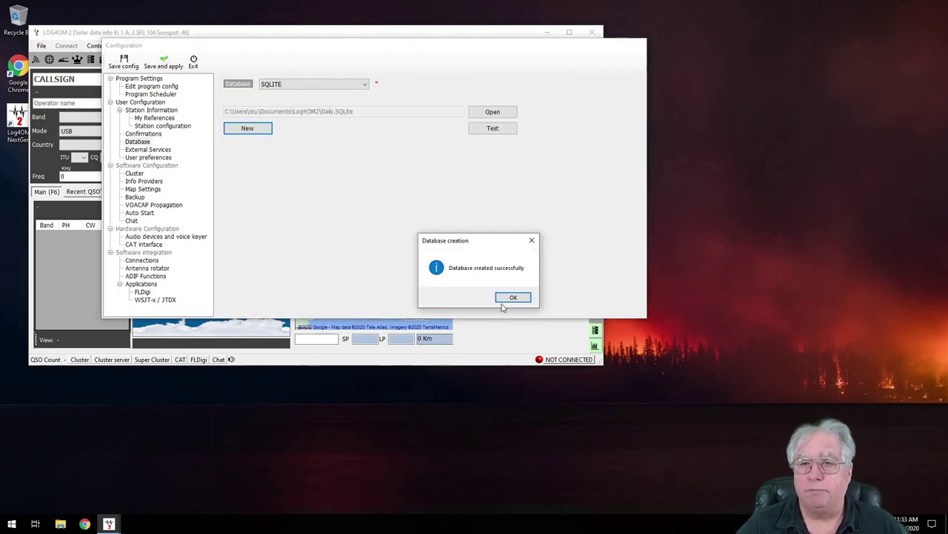
{"action": "left_click", "coordinate": [515, 299]}
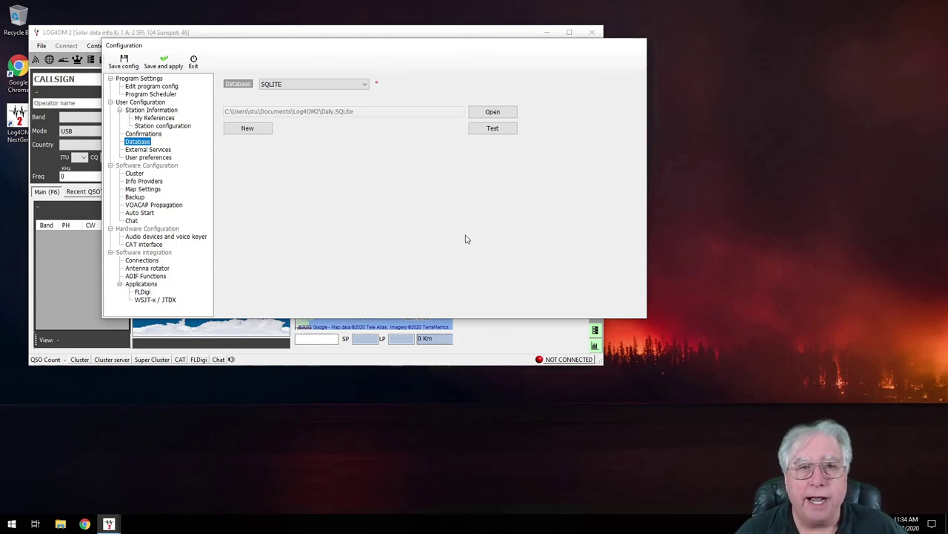
Replace the user configuration description 'New config' with Daily and mark it active
{"action": "left_click", "coordinate": [138, 103]}
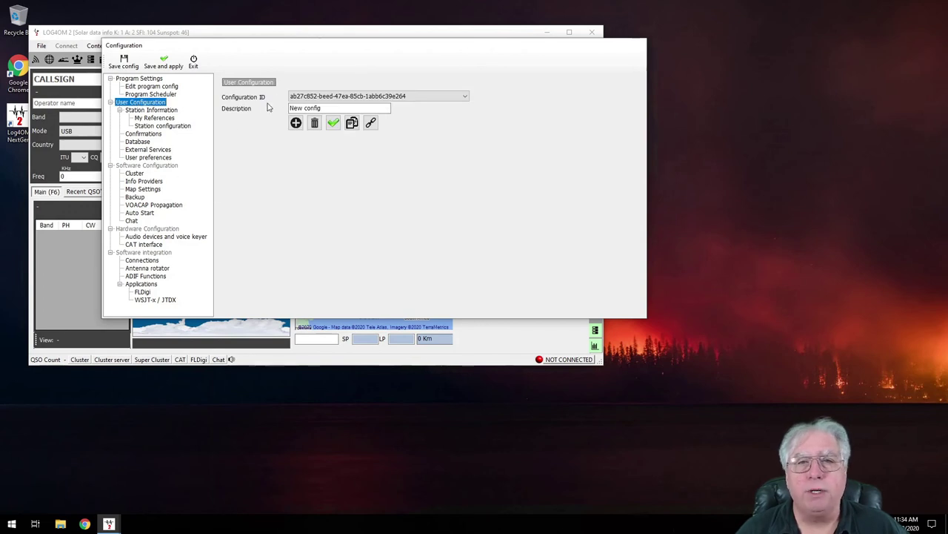
{"action": "left_click", "coordinate": [326, 109]}
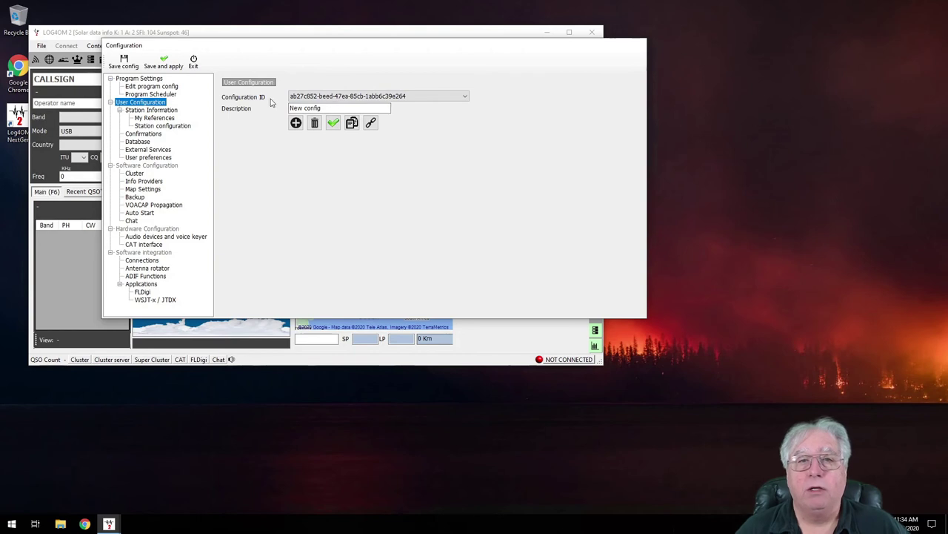
{"action": "key", "text": "Tab"}
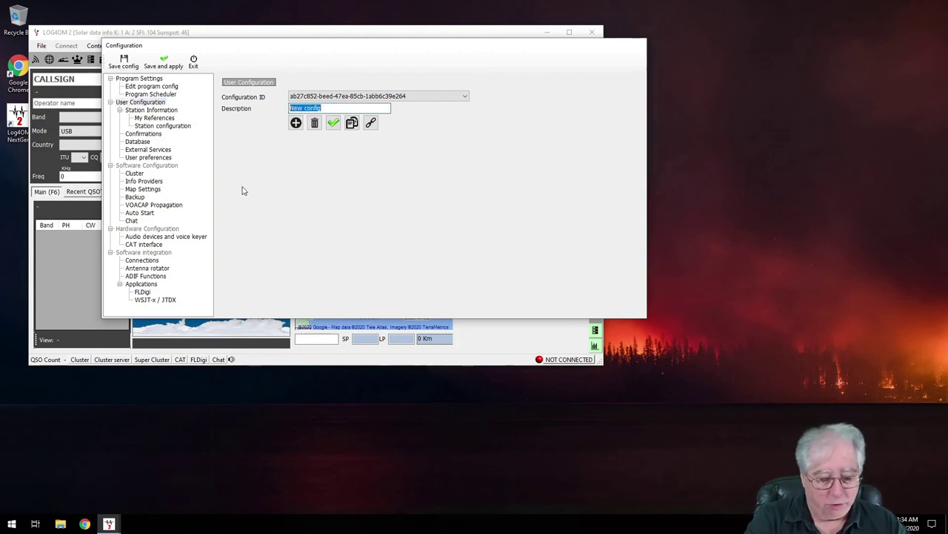
{"action": "type", "text": "Daily"}
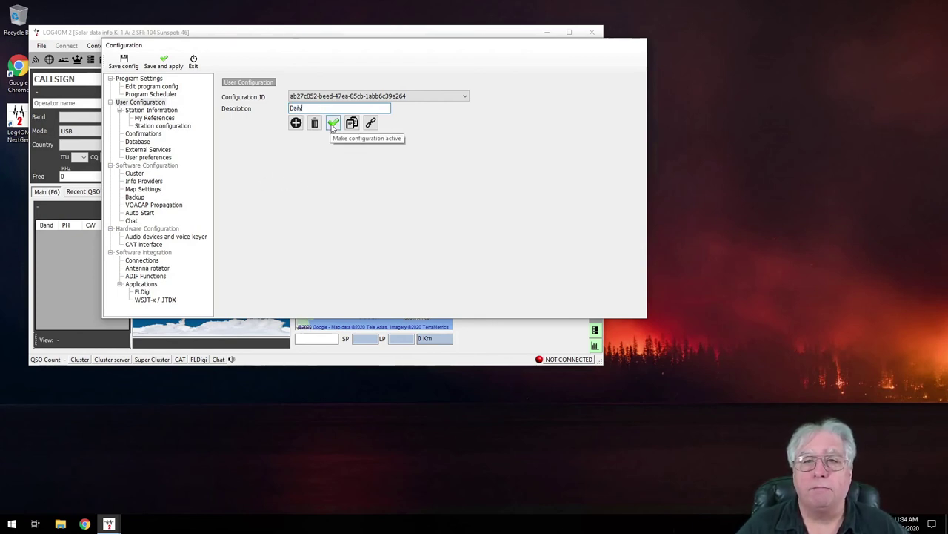
{"action": "left_click", "coordinate": [333, 124]}
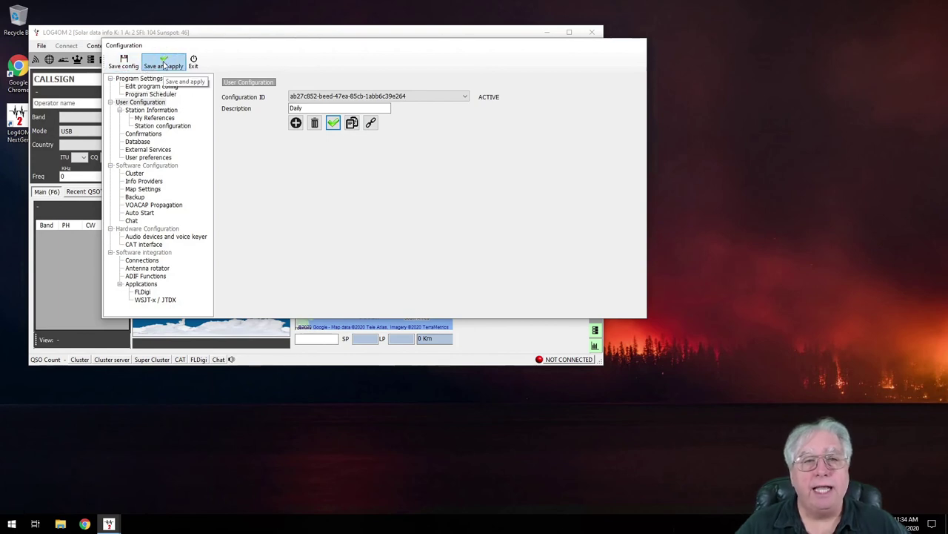
Save and apply the Daily profile, allowing Log4OM 2 through the firewall on public networks too
{"action": "left_click", "coordinate": [164, 66]}
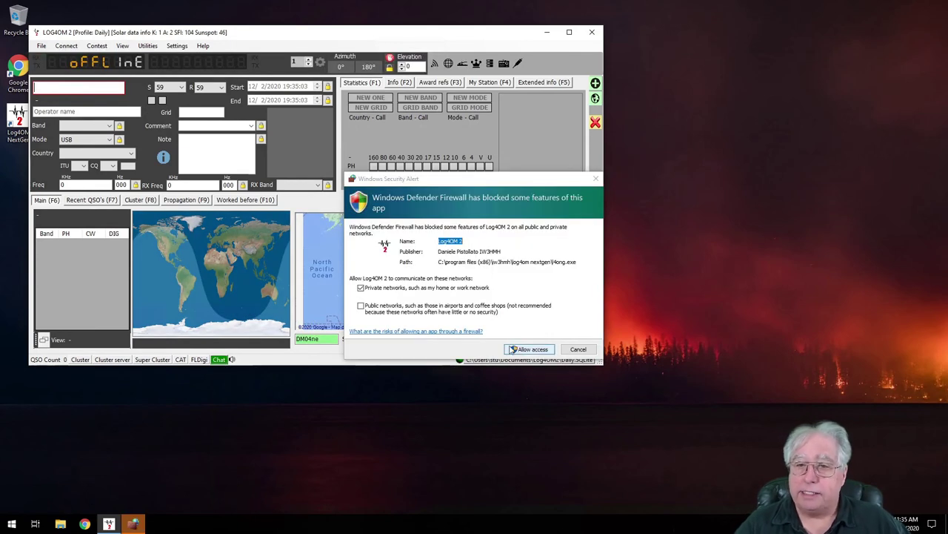
{"action": "left_click", "coordinate": [376, 309]}
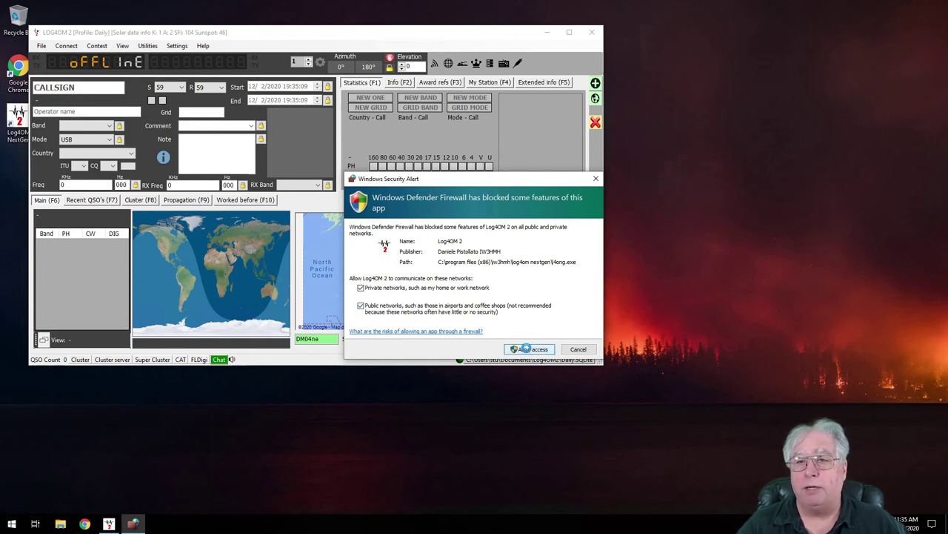
{"action": "left_click", "coordinate": [528, 351]}
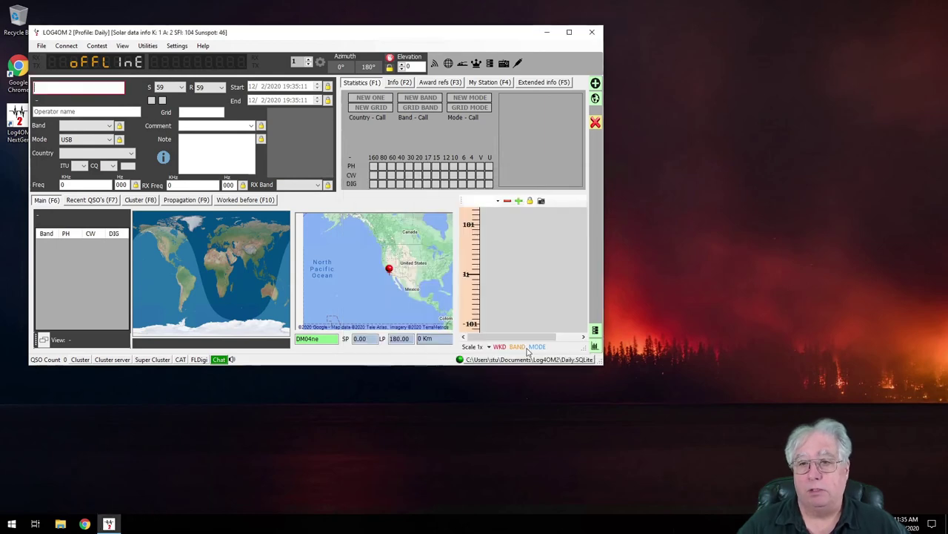
Resize the main logging window larger so the maps grow
{"action": "left_click", "coordinate": [569, 33]}
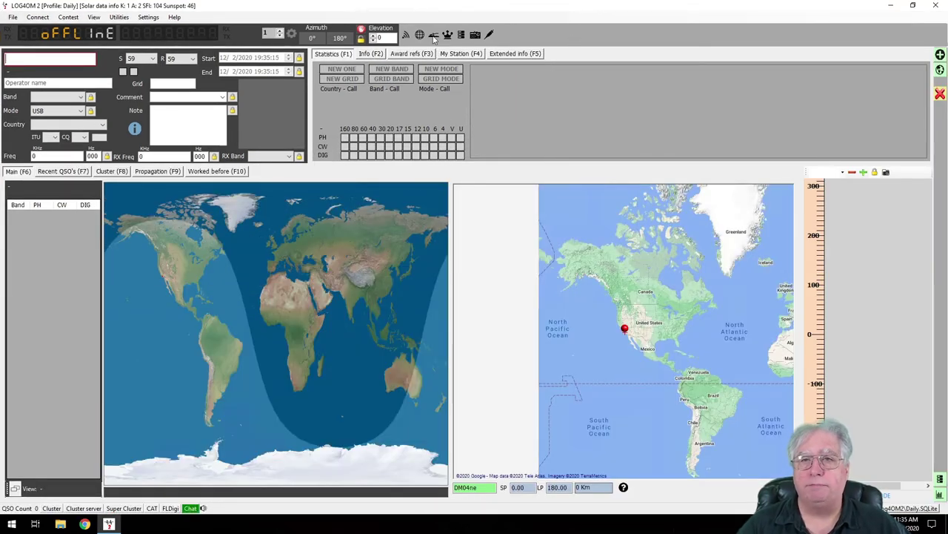
{"action": "left_click", "coordinate": [913, 6]}
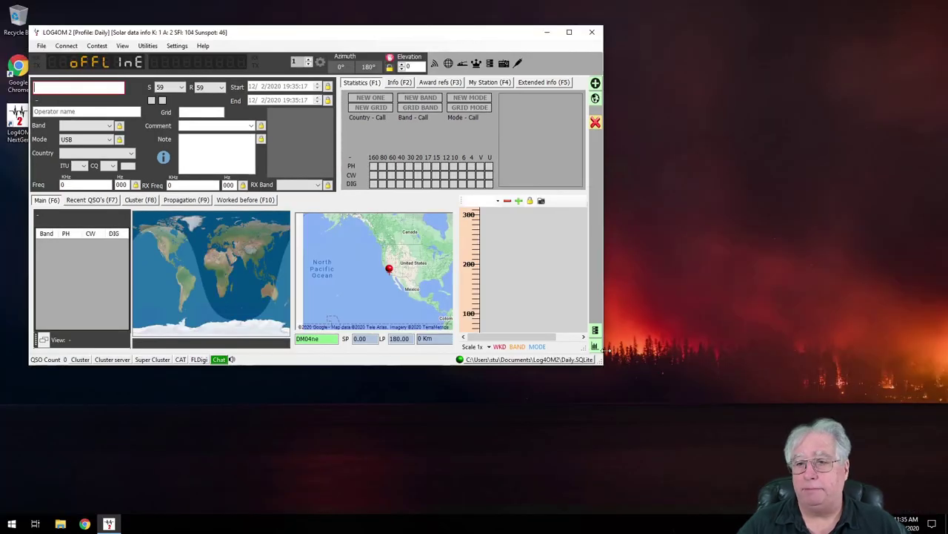
{"action": "left_click_drag", "start_coordinate": [598, 360], "coordinate": [797, 438]}
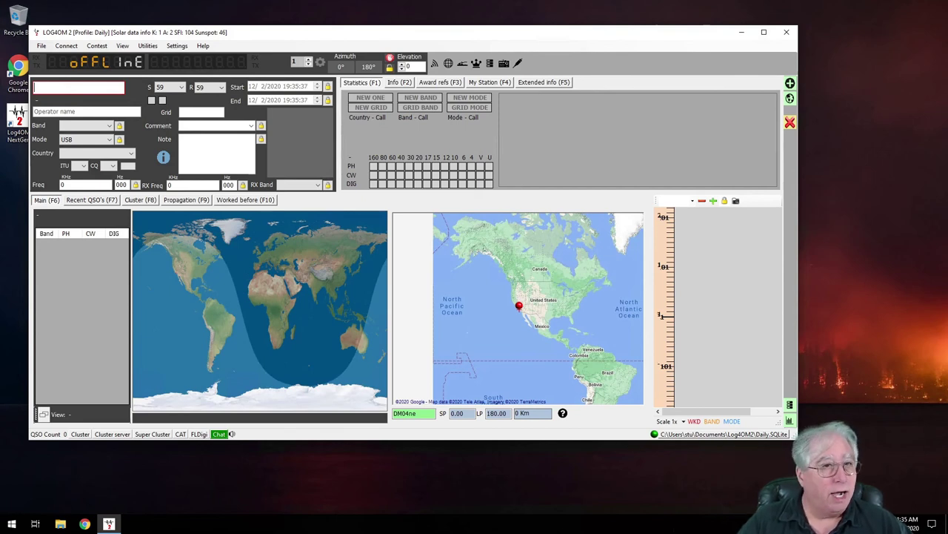
Show recent QSOs, enter the contact's callsign, and save it after choosing the 10m band
{"action": "left_click", "coordinate": [87, 201]}
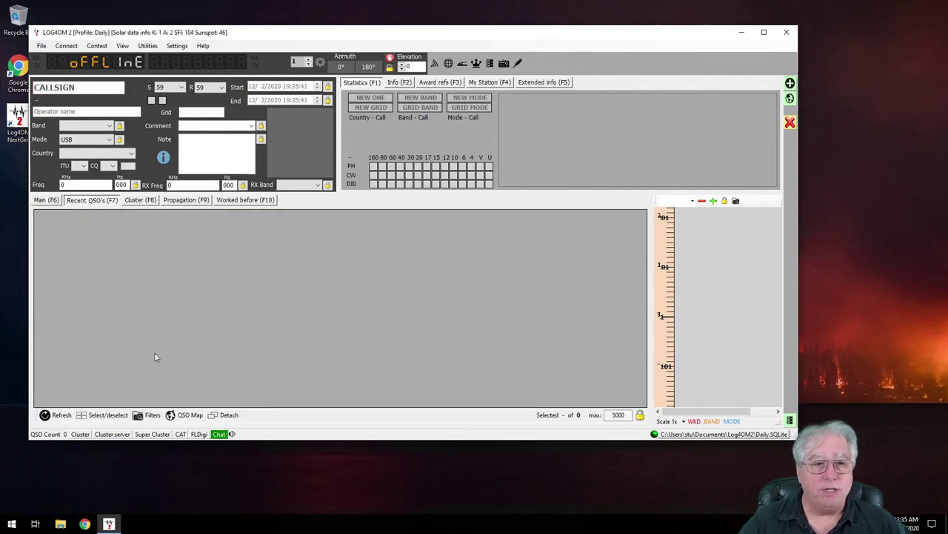
{"action": "left_click", "coordinate": [74, 87]}
{"action": "type", "text": "W6KM"}
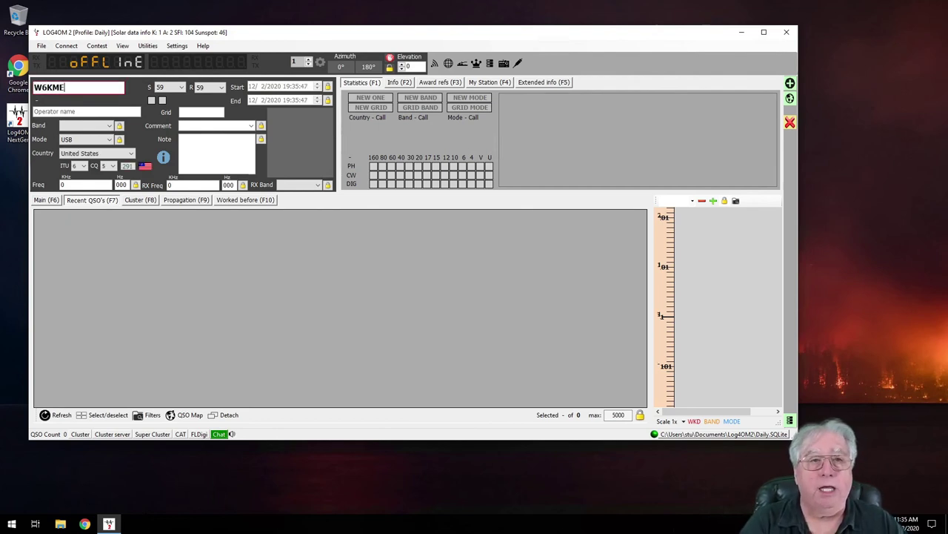
{"action": "type", "text": "E"}
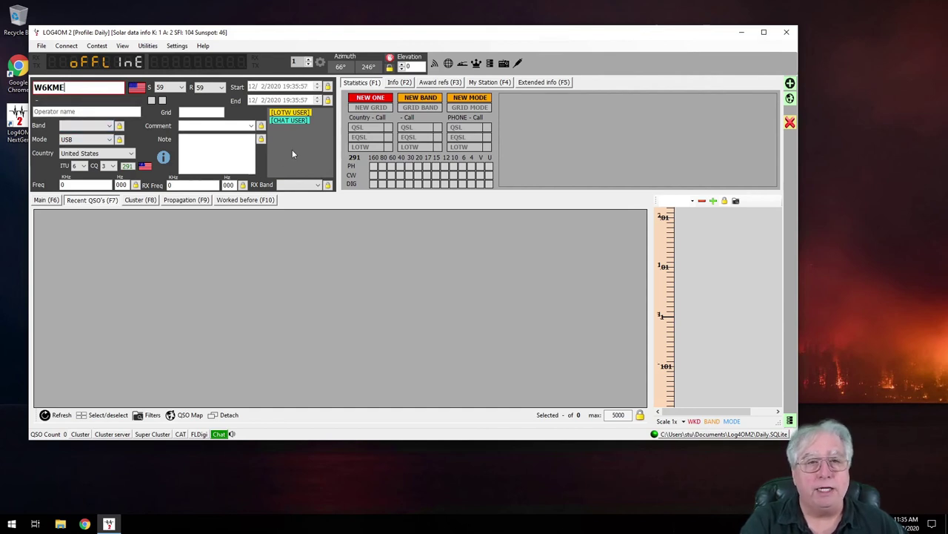
{"action": "key", "text": "Return"}
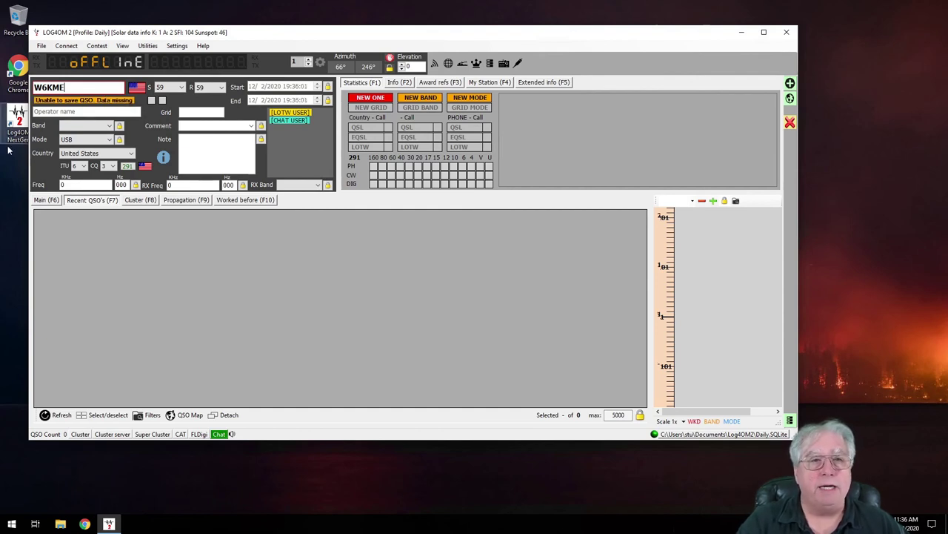
{"action": "left_click", "coordinate": [87, 128]}
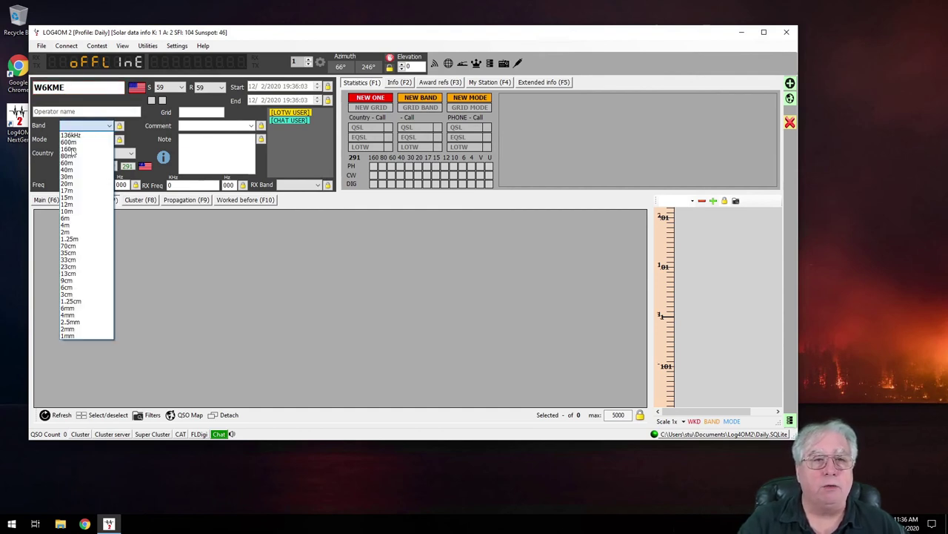
{"action": "left_click", "coordinate": [81, 214]}
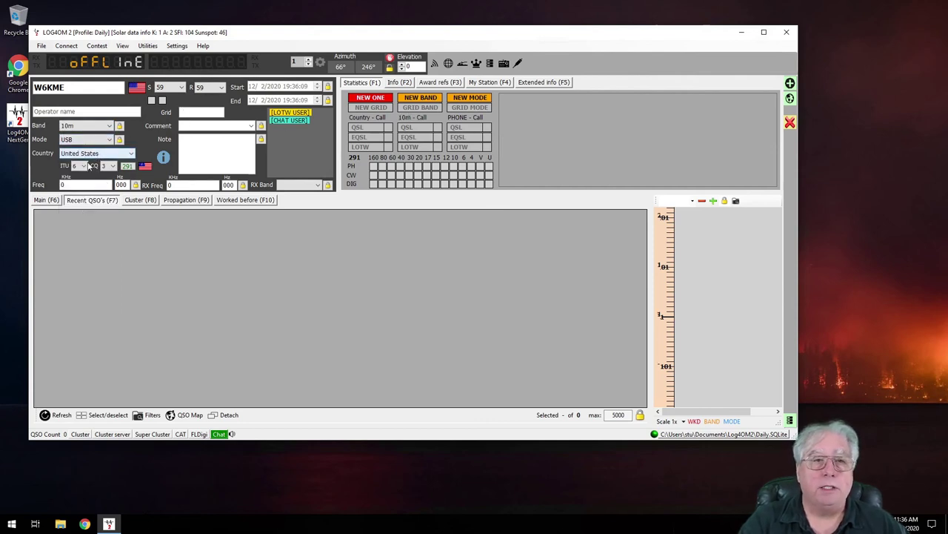
{"action": "key", "text": "Escape"}
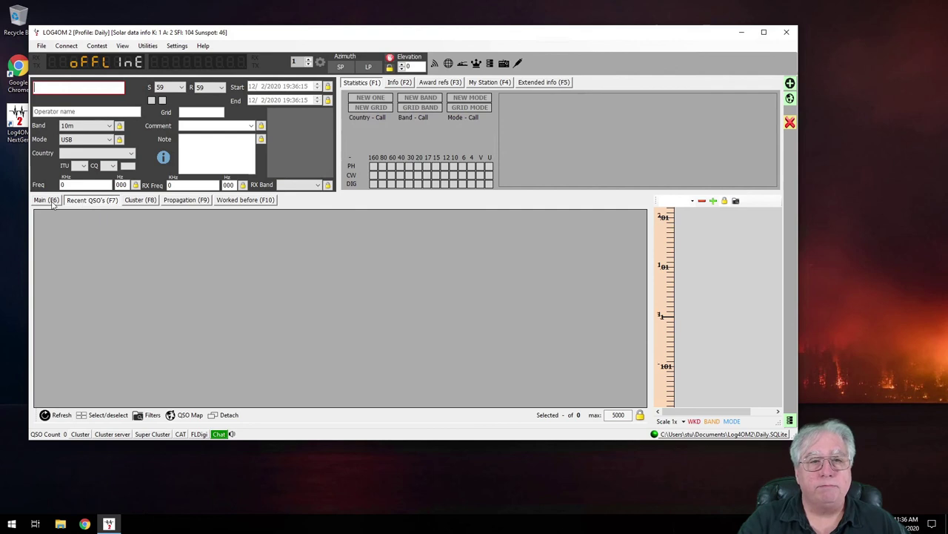
Return to Recent QSO's and put the cursor in the empty Callsign field
{"action": "left_click", "coordinate": [93, 207]}
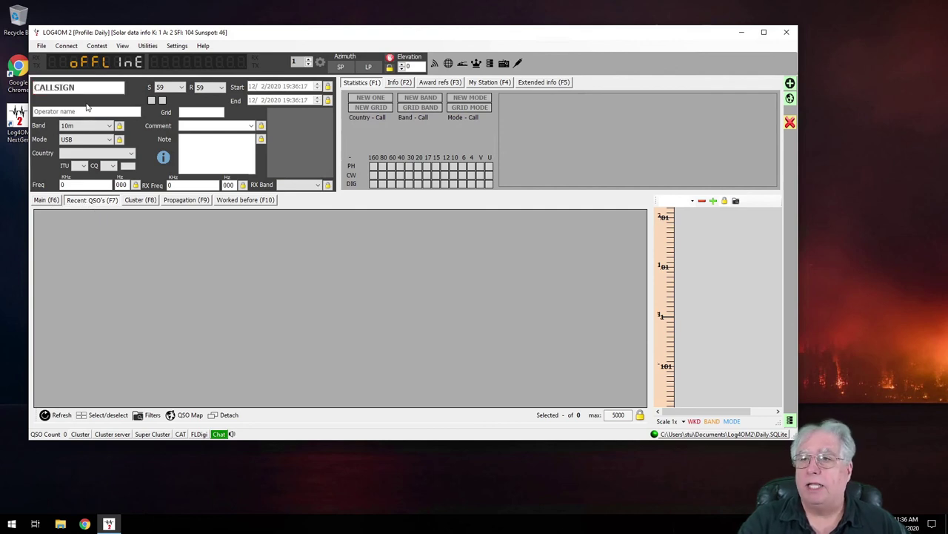
{"action": "left_click", "coordinate": [70, 88]}
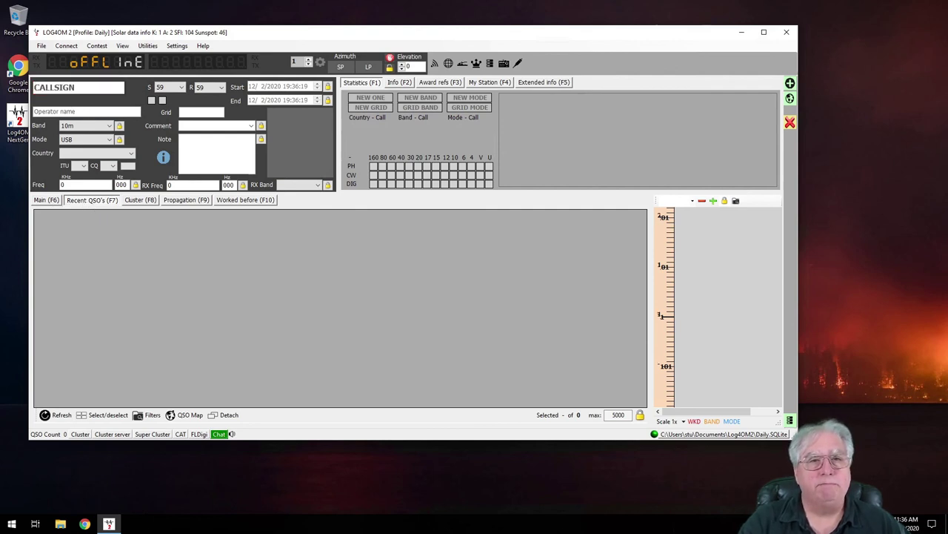